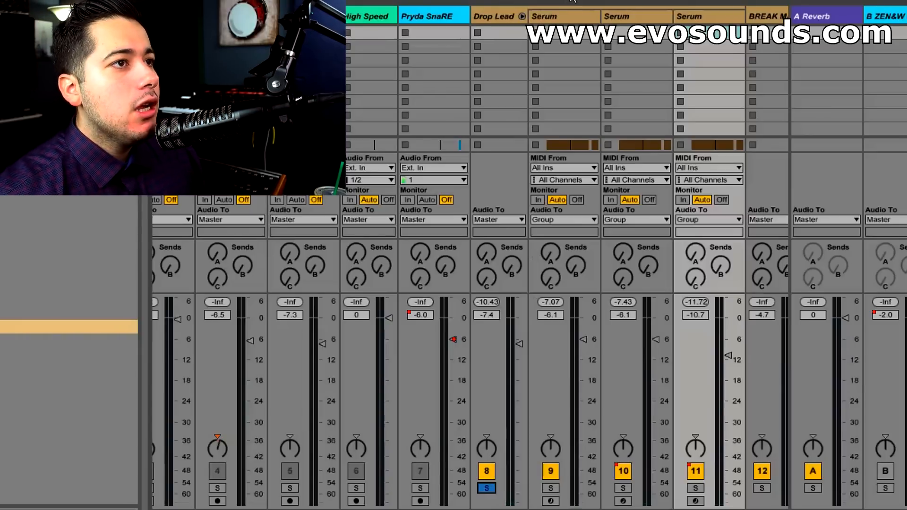
Step: Audition the three Serum layers of the Drop Lead group by soloing each one in turn
click(575, 19)
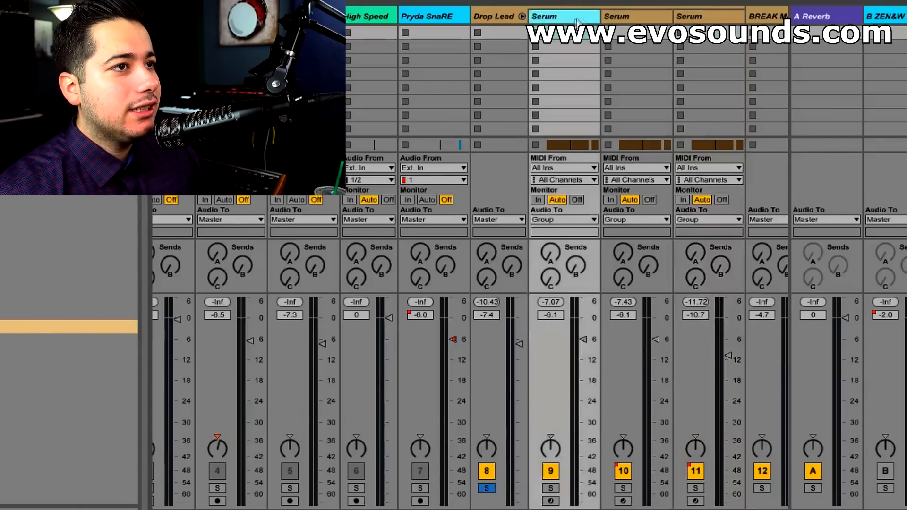
click(616, 19)
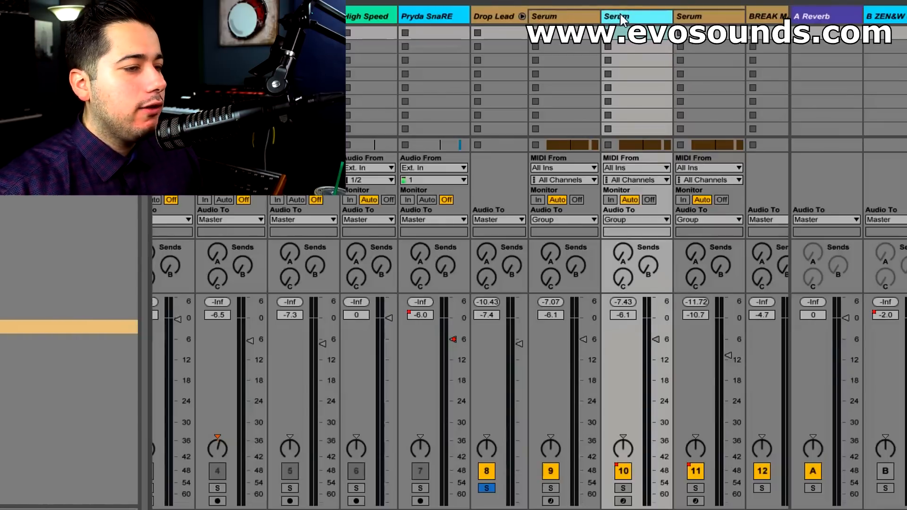
click(574, 20)
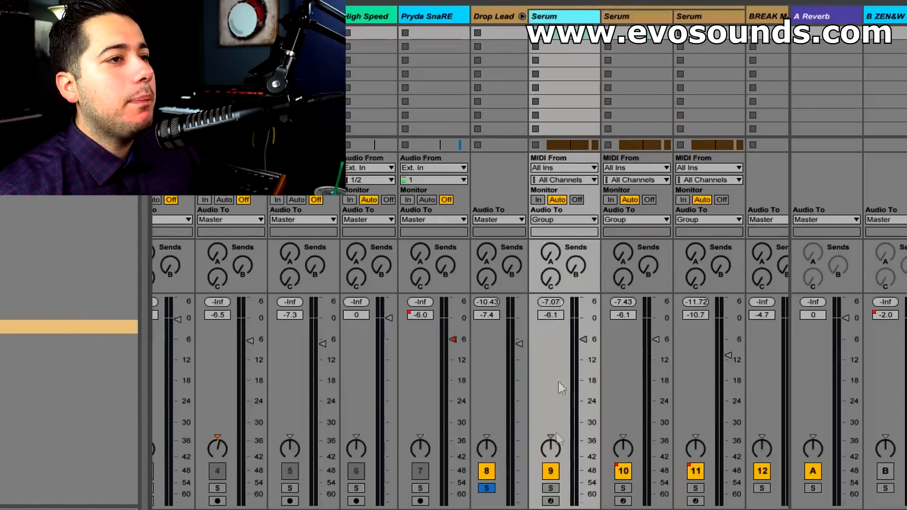
click(550, 487)
click(573, 21)
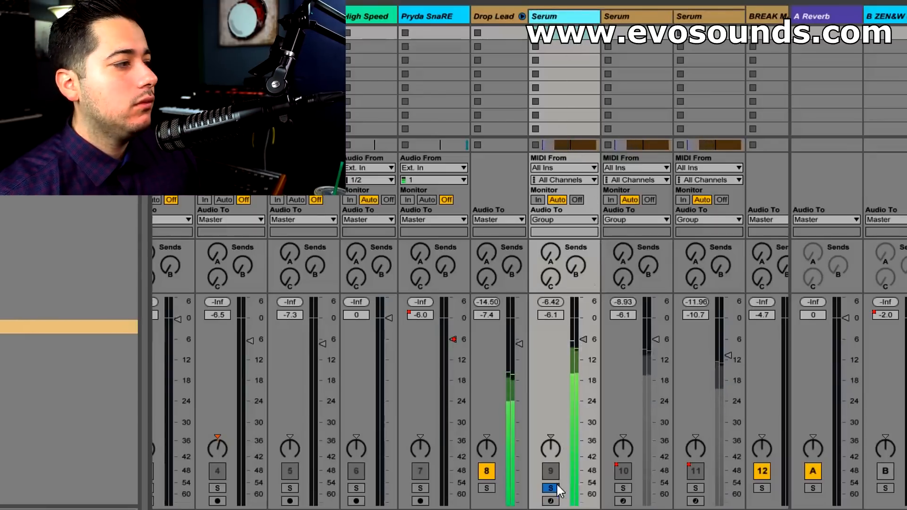
click(623, 488)
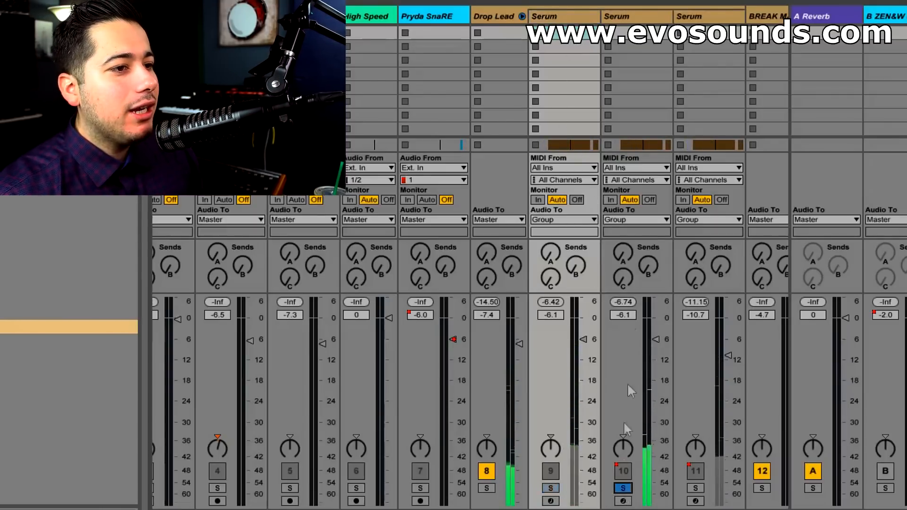
click(634, 19)
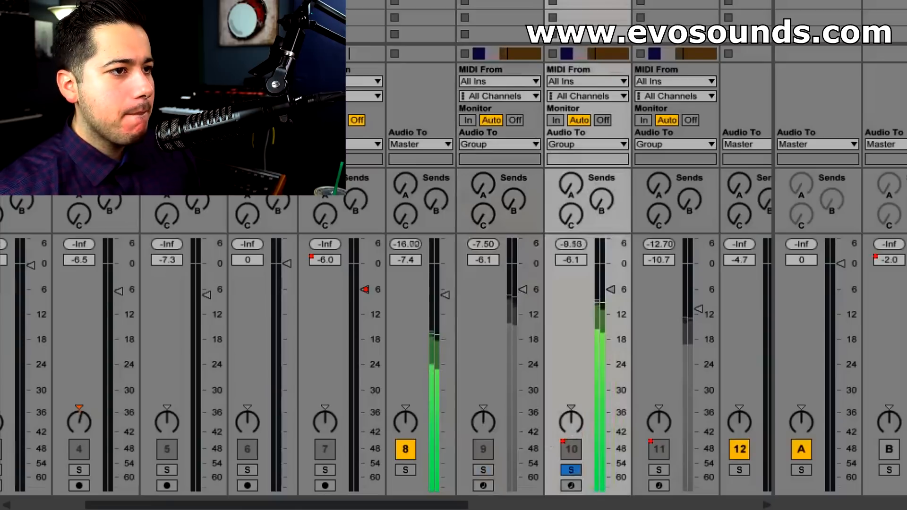
click(654, 472)
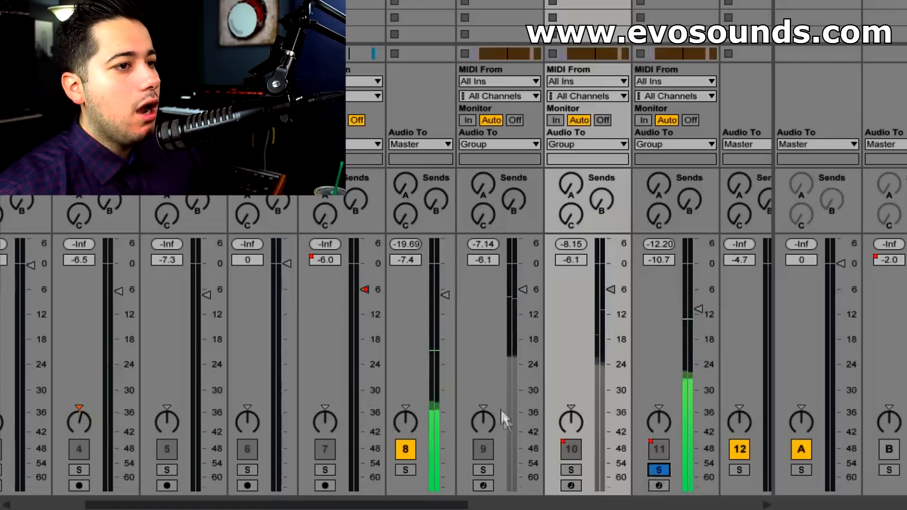
Step: Solo the whole Drop Lead group and set its volume to -6.3 dB during playback
click(408, 467)
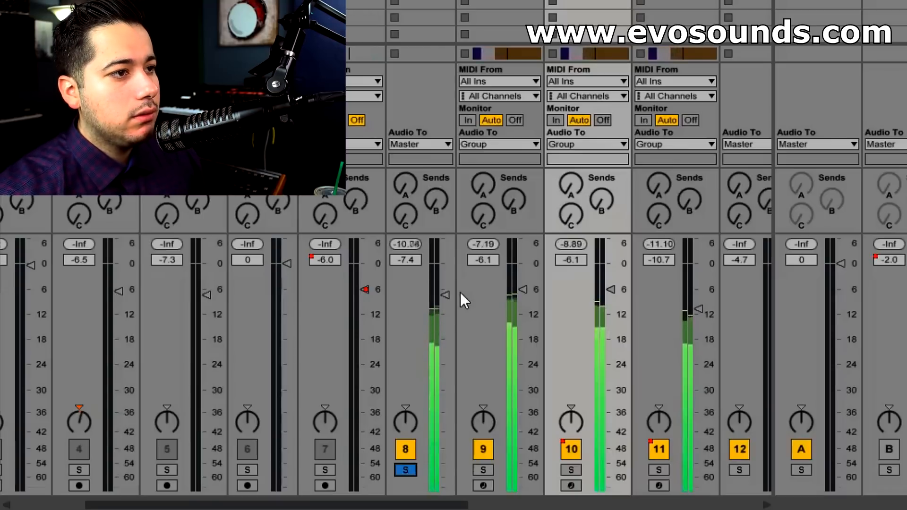
drag(446, 294, 446, 289)
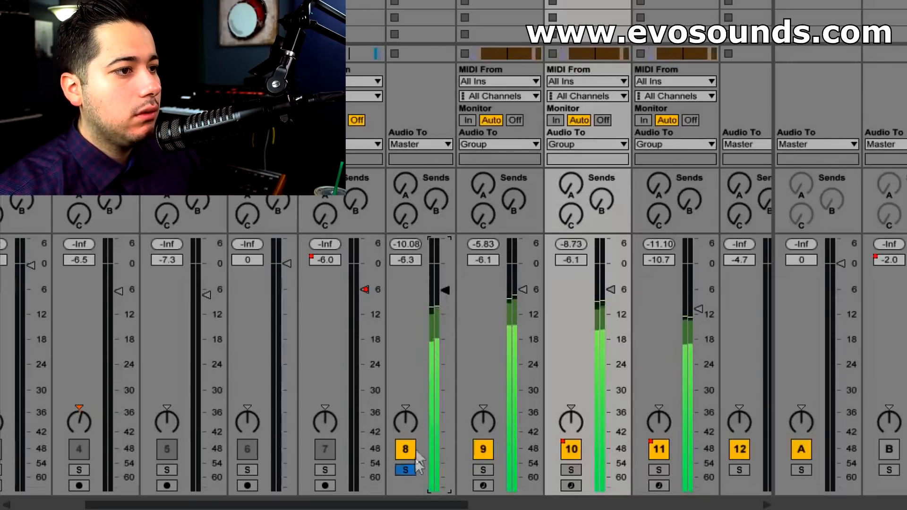
key(space)
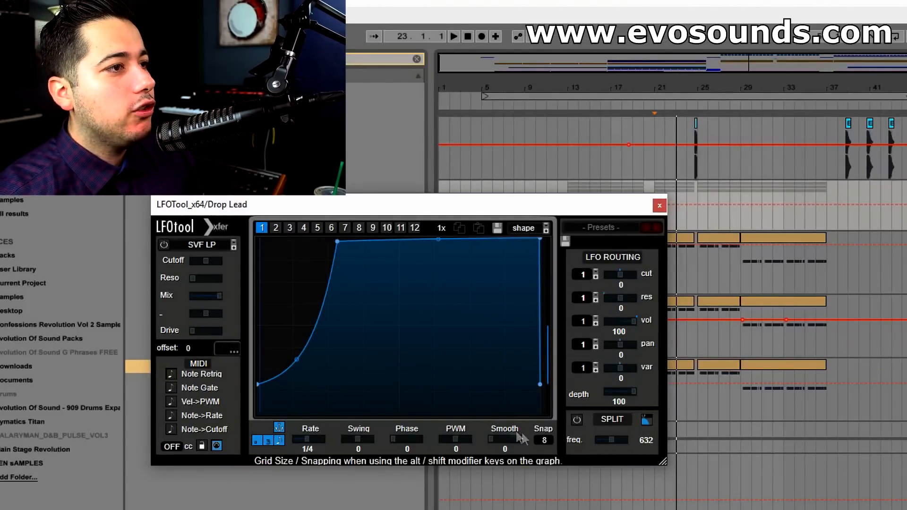
Step: Reshape Drop Lead's LFOTool volume curve so its starting point sits about halfway up the graph, audition it and close the plugin window
drag(258, 384, 280, 411)
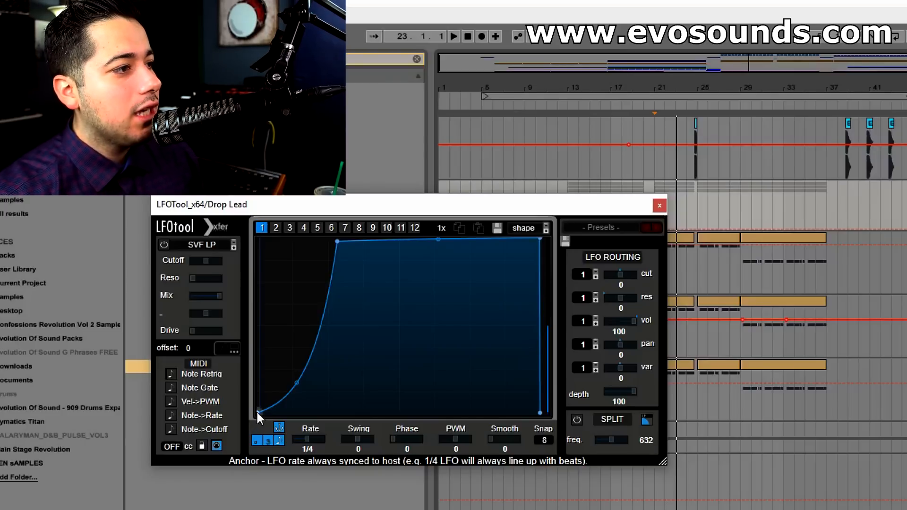
drag(303, 412, 320, 325)
key(space)
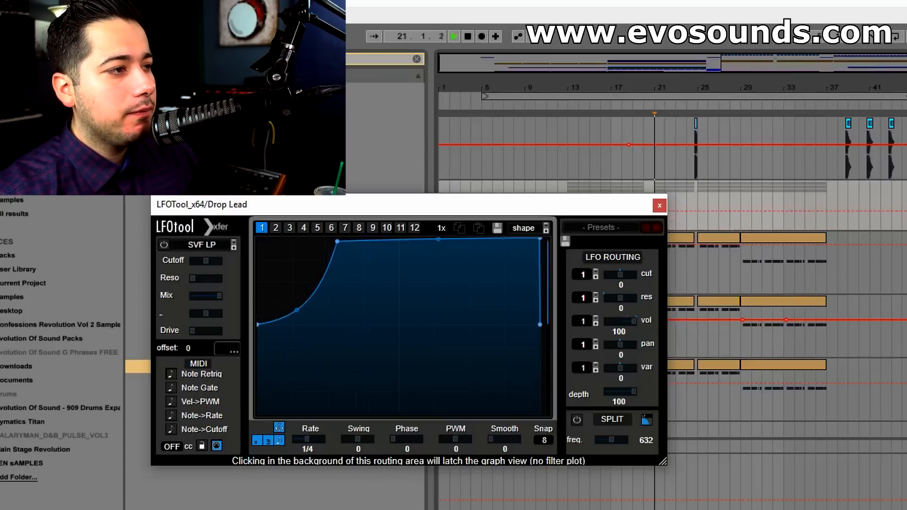
click(660, 206)
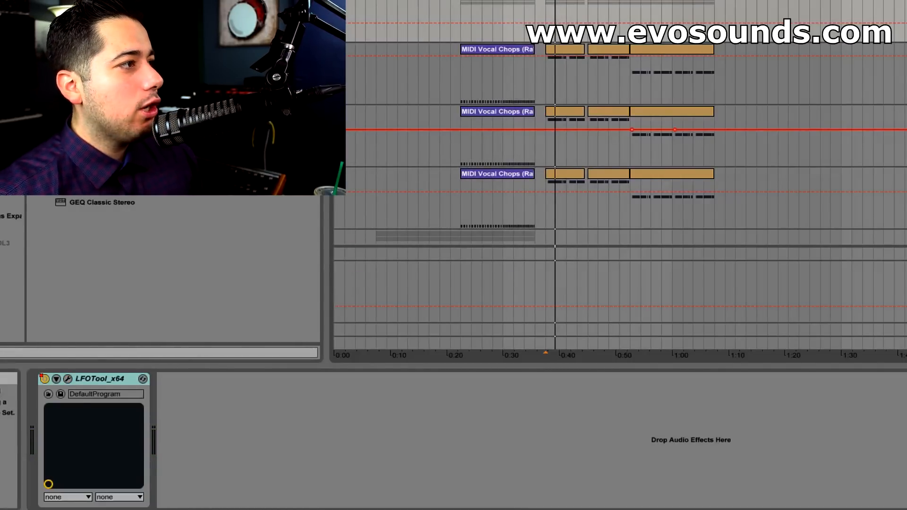
Step: Find OTT in the browser and add it after LFOTool on the Drop Lead group
drag(326, 10, 315, 10)
click(303, 9)
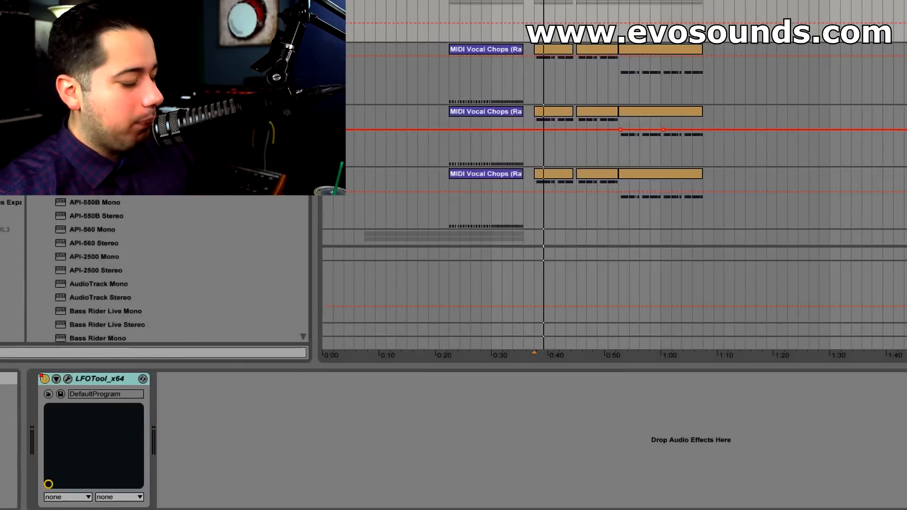
text(lfo)
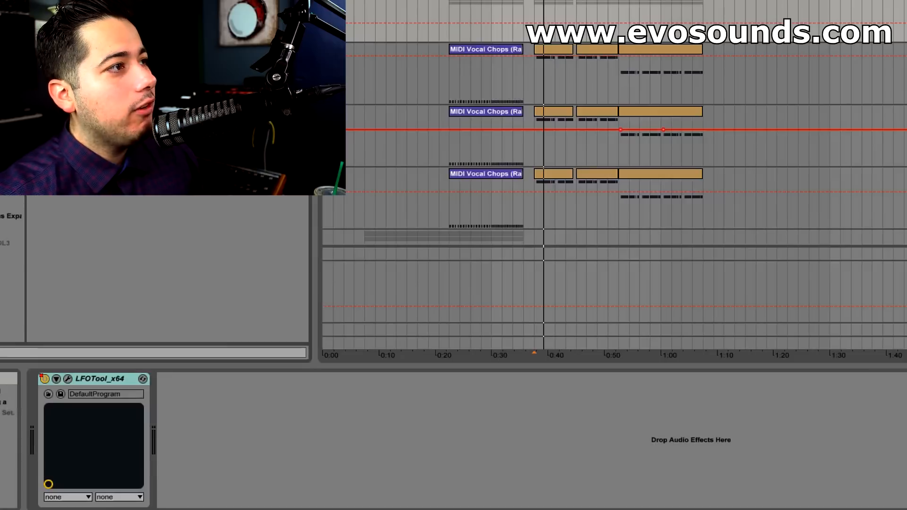
drag(250, 264, 265, 414)
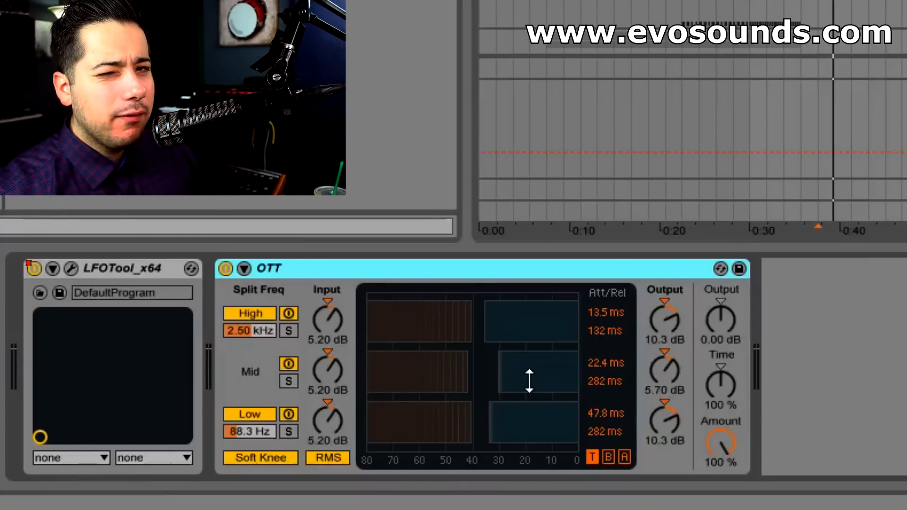
Step: Set the OTT Amount to 28 % while auditioning the lead
mouse_move(716, 439)
mouse_down()
mouse_move(716, 478)
mouse_move(718, 444)
mouse_up()
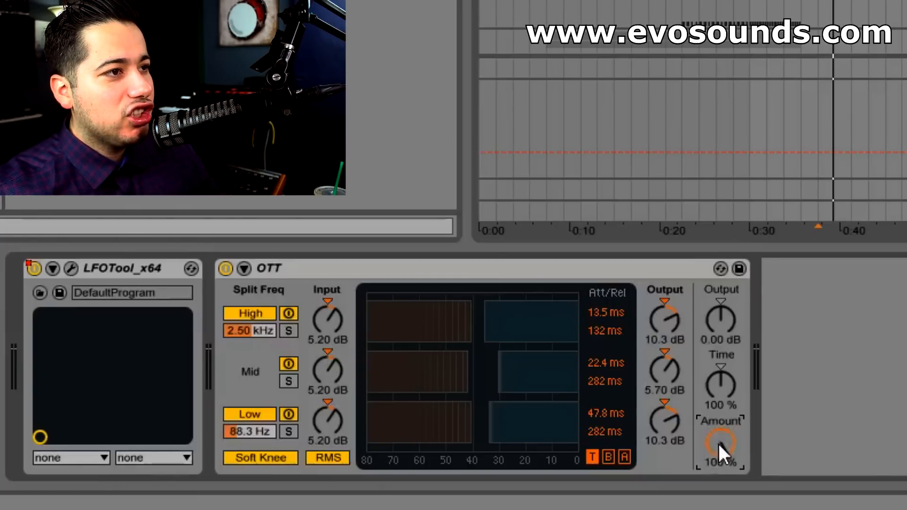
key(space)
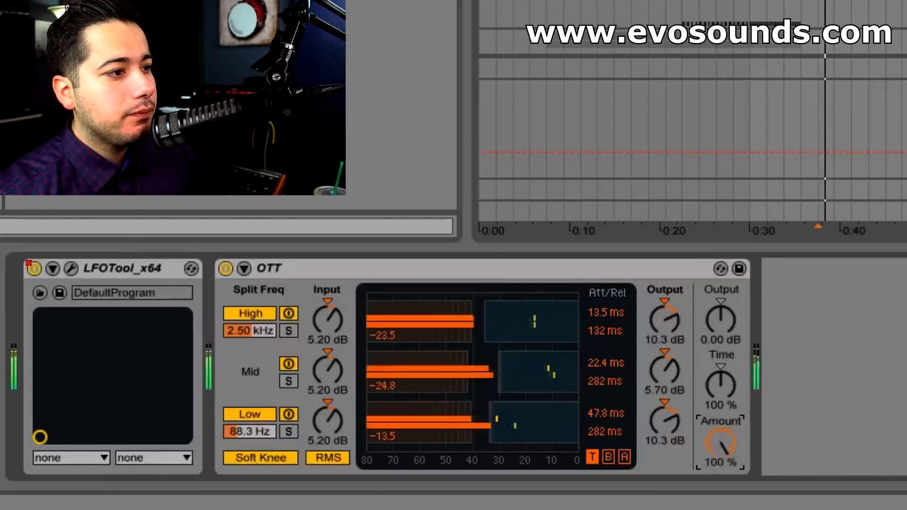
mouse_move(724, 424)
mouse_down()
mouse_move(724, 461)
mouse_move(724, 434)
mouse_up()
key(space)
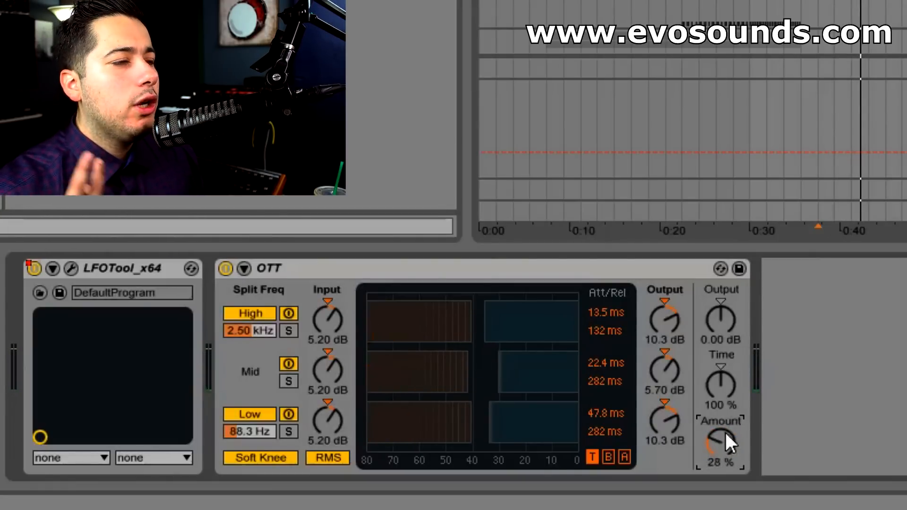
key(space)
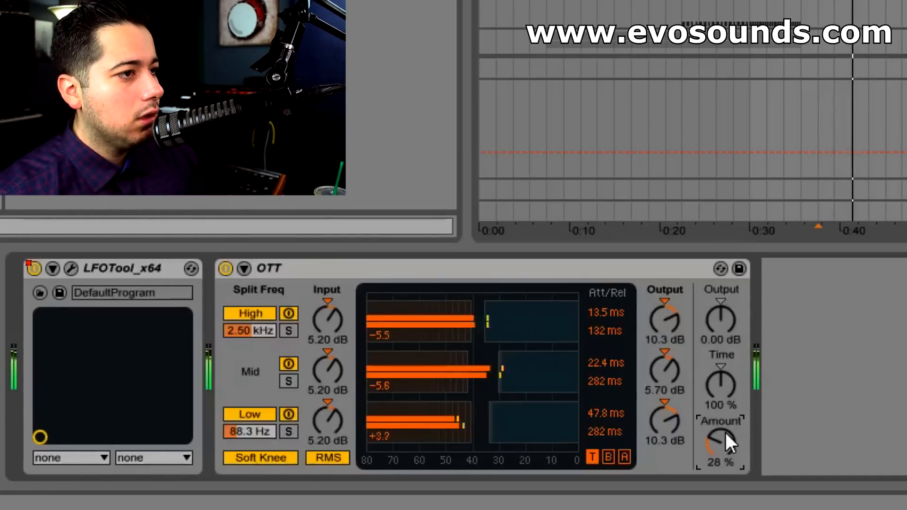
key(space)
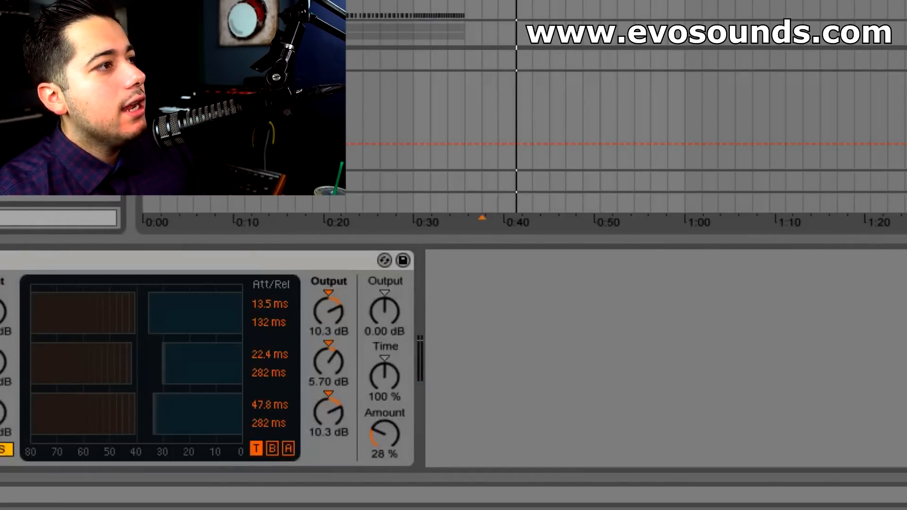
Step: Add a Saturator after OTT, set its Drive to 5.14 dB and audition the effect
drag(57, 142, 511, 297)
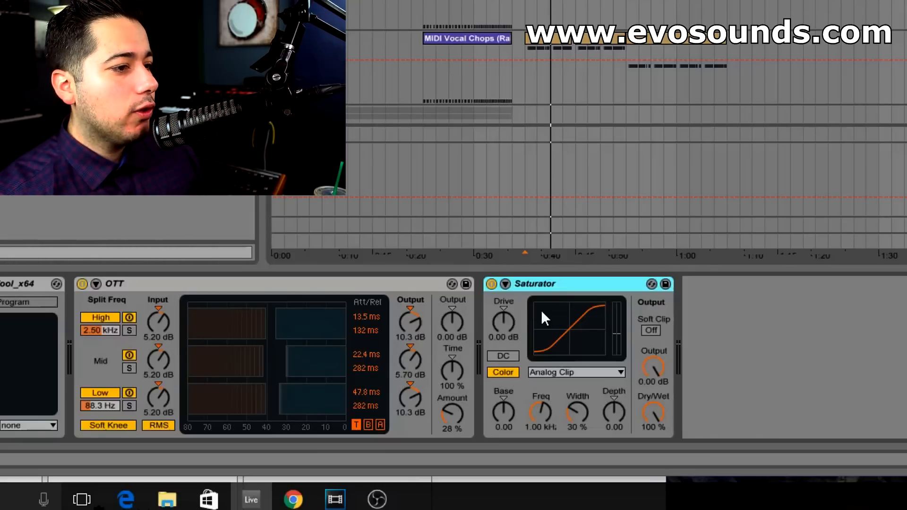
drag(520, 326, 513, 325)
key(space)
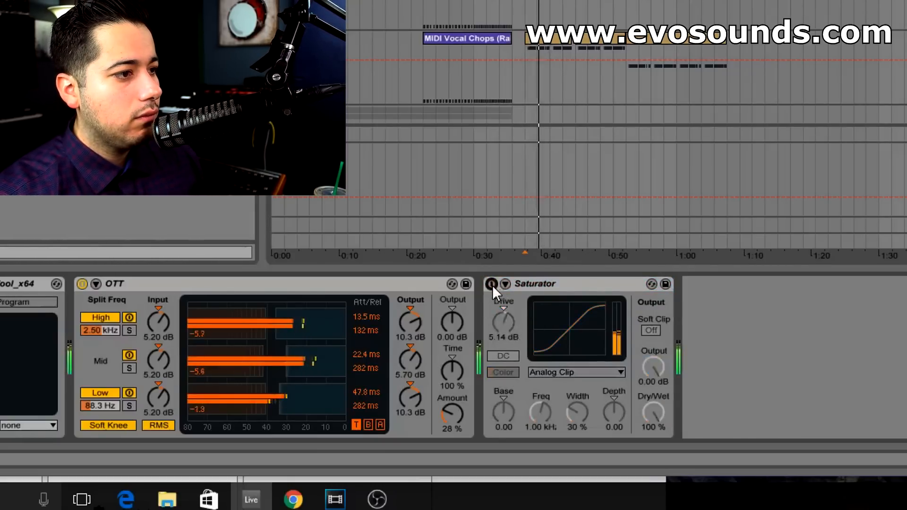
key(space)
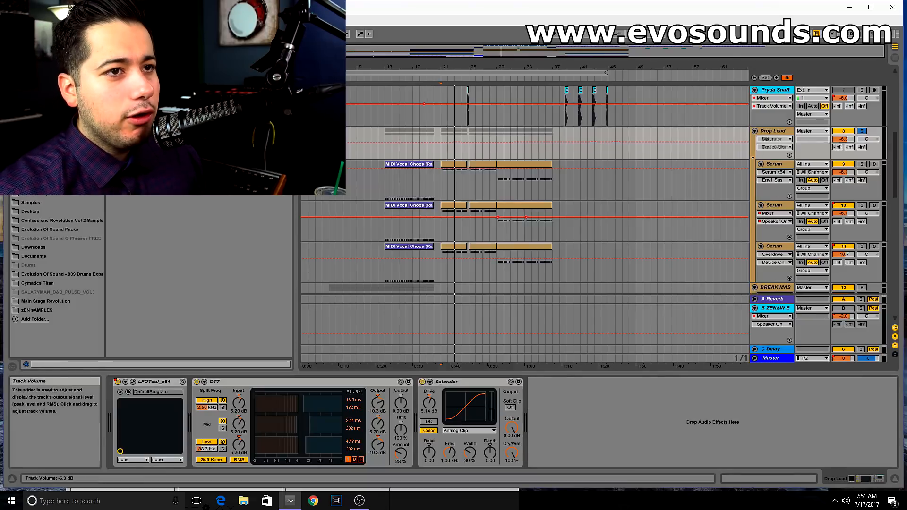
Step: Reduce the Saturator Drive to 4.57 dB and set the Drop Lead group volume to -8.7 dB during playback
drag(429, 402, 429, 392)
key(space)
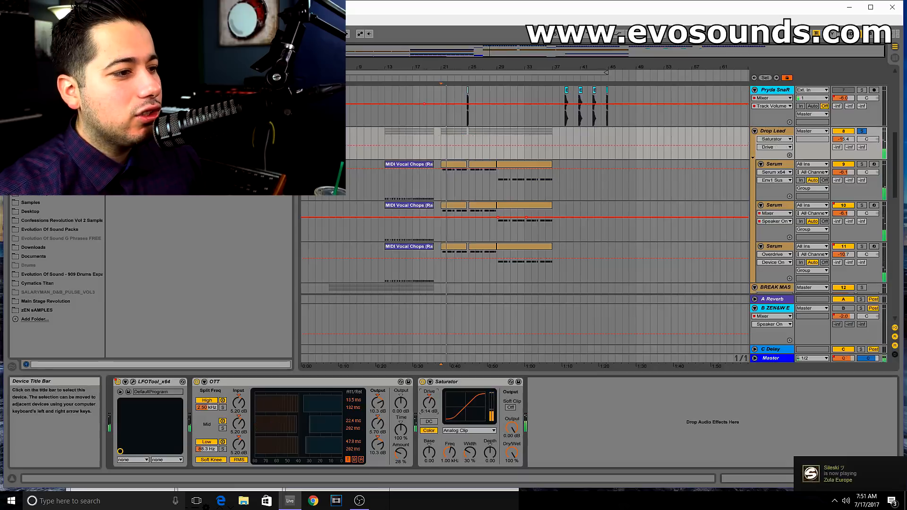
drag(429, 402, 429, 415)
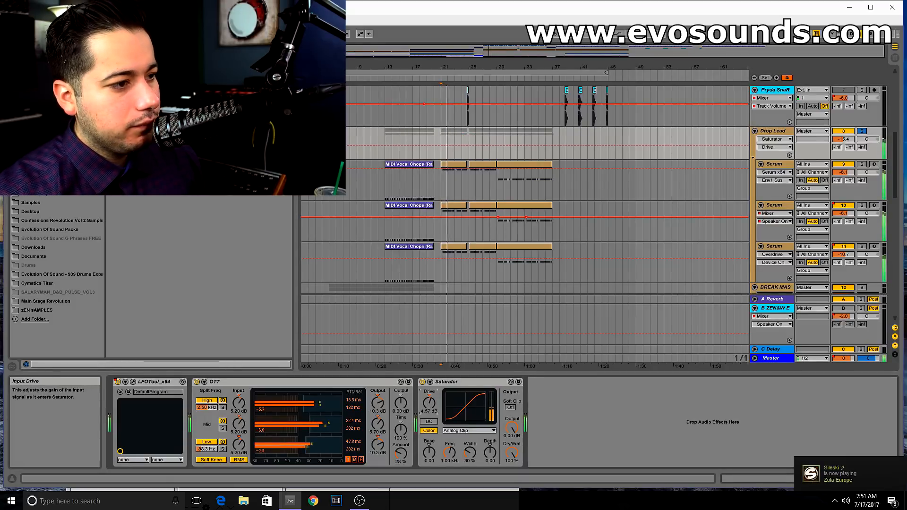
key(Tab)
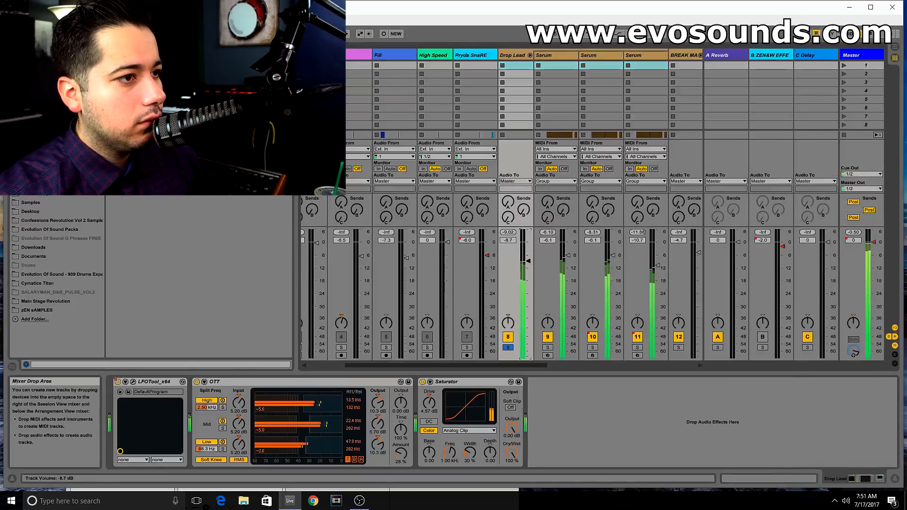
key(Tab)
key(space)
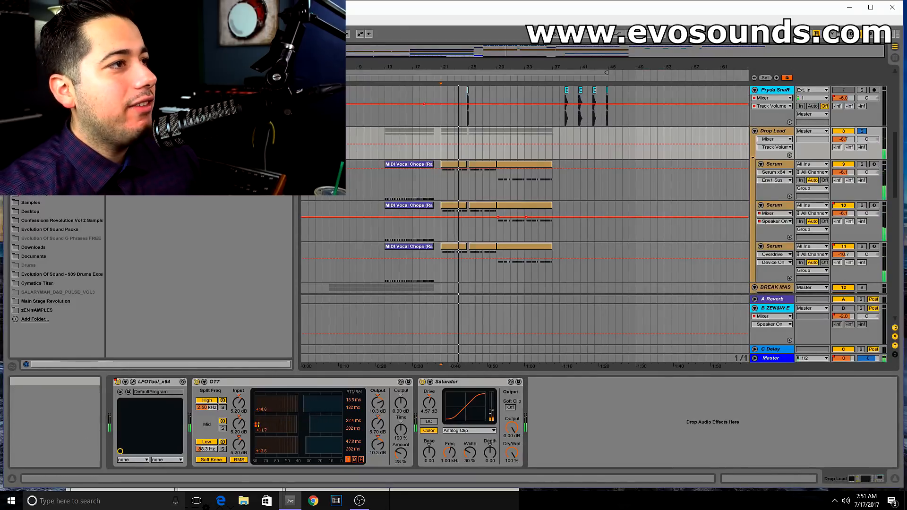
Step: Add an EQ Eight from the audio effects after the Saturator on Drop Lead
click(37, 97)
click(32, 124)
drag(137, 94, 650, 398)
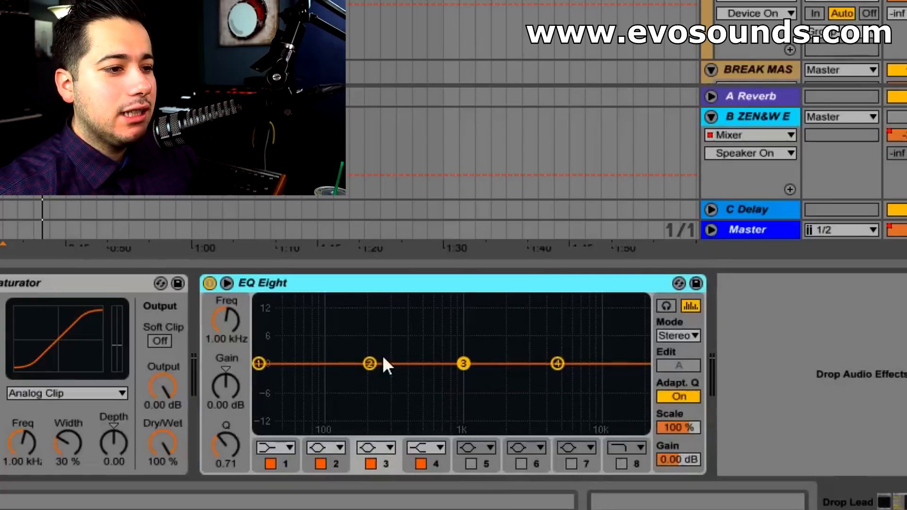
Step: Change EQ Eight's band 2 to a low cut at 264 Hz and play the lead
click(369, 363)
click(326, 448)
click(338, 337)
drag(368, 379, 386, 378)
key(space)
Step: Dip EQ Eight's band 3 to -5.58 dB at 1.44 kHz and move the band 4 shelf down to about 3.4 kHz
drag(463, 363, 468, 322)
drag(479, 390, 479, 375)
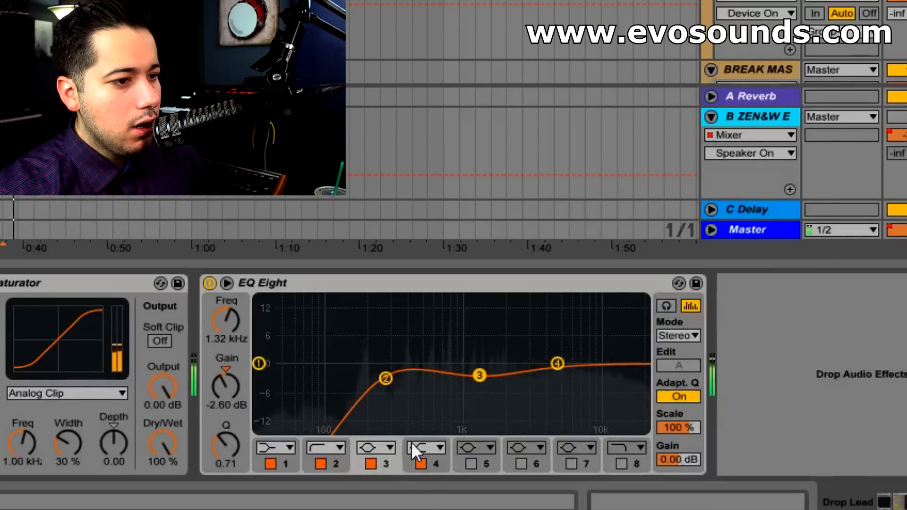
click(388, 448)
click(385, 378)
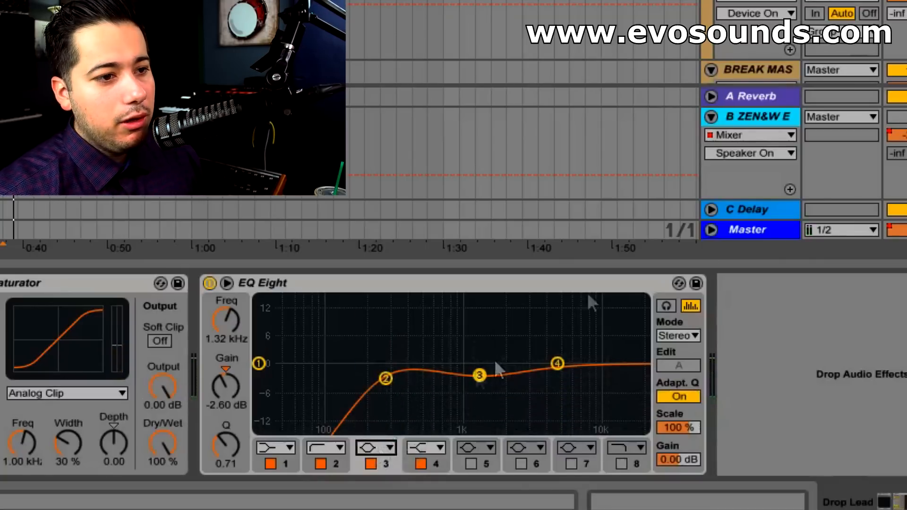
drag(557, 363, 536, 364)
click(479, 375)
mouse_move(479, 375)
mouse_down()
mouse_move(487, 403)
mouse_move(485, 385)
mouse_up()
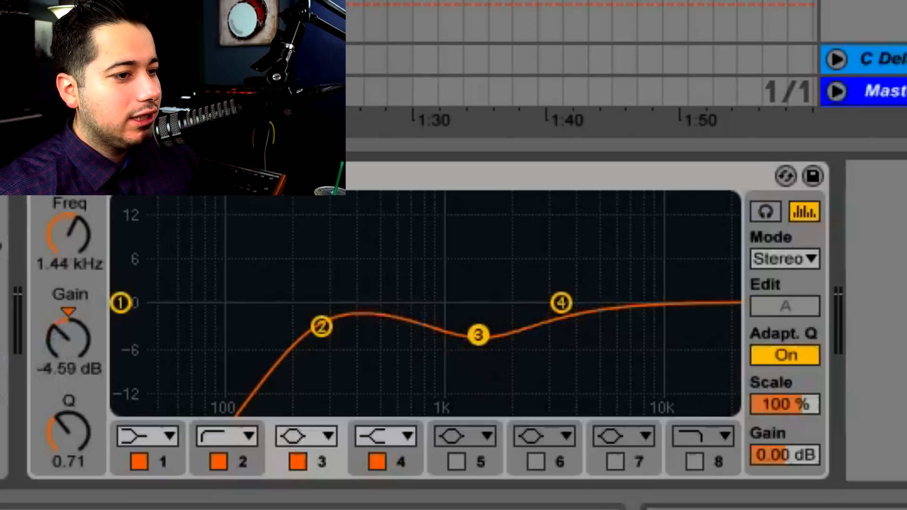
drag(479, 334, 478, 341)
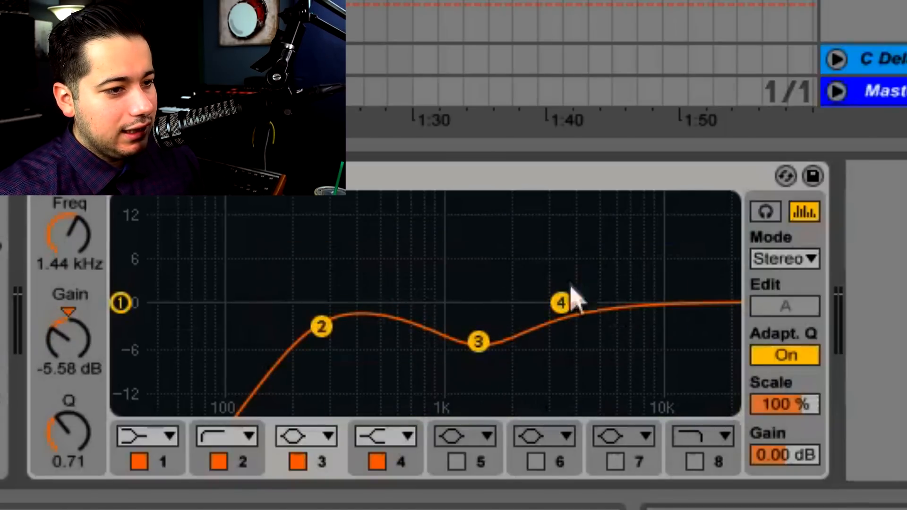
Step: Boost EQ Eight's band 4 high shelf by about 10 dB and set the band 2 low cut to 300 Hz with a Q of 1.63
click(562, 303)
drag(90, 352, 90, 317)
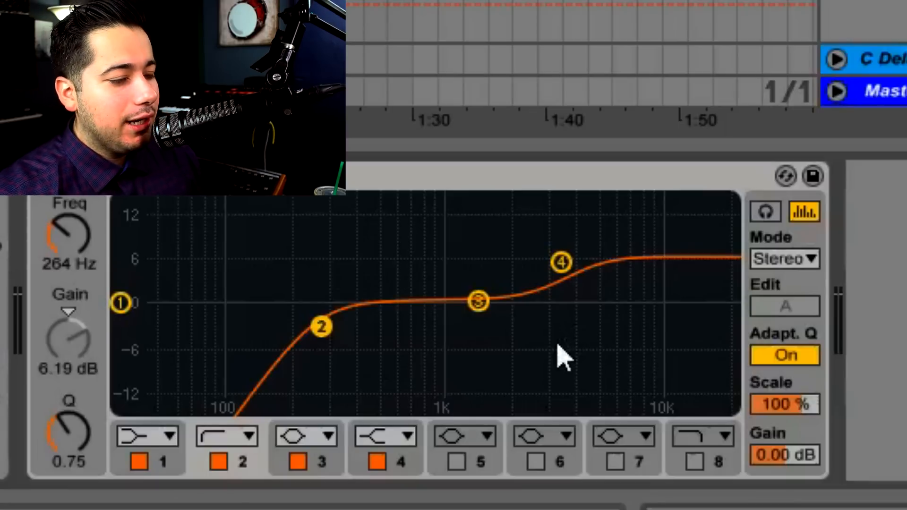
drag(561, 262, 544, 230)
drag(321, 326, 333, 296)
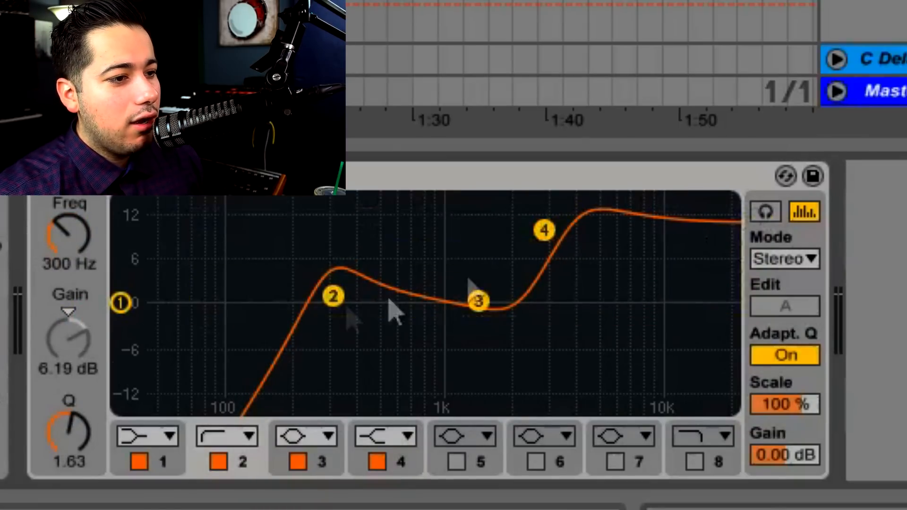
Step: Set EQ Eight's band 4 high shelf to 4.59 dB at 2.32 kHz with a Q of 0.48 and pull band 3 slightly below 0 dB
click(477, 301)
drag(70, 338, 71, 431)
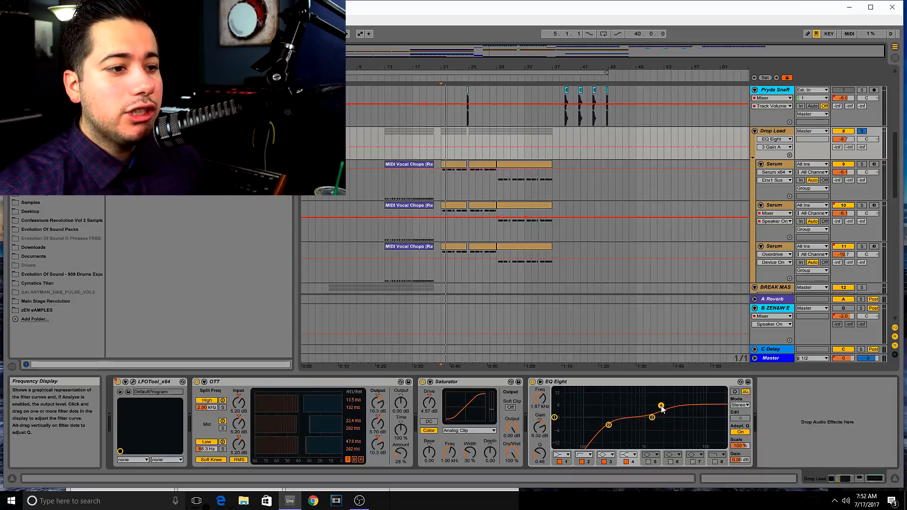
drag(661, 410, 663, 401)
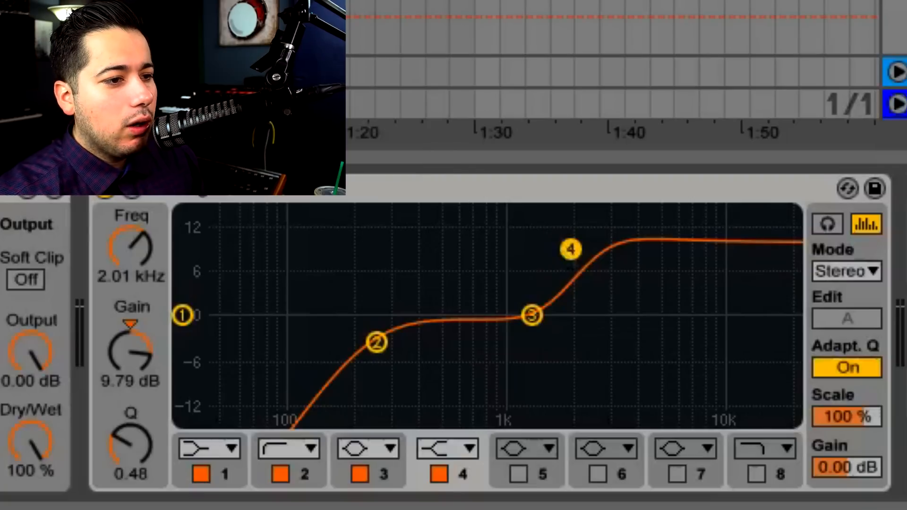
drag(663, 399, 667, 414)
drag(588, 301, 591, 301)
drag(531, 315, 546, 337)
drag(117, 472, 118, 451)
drag(591, 301, 584, 284)
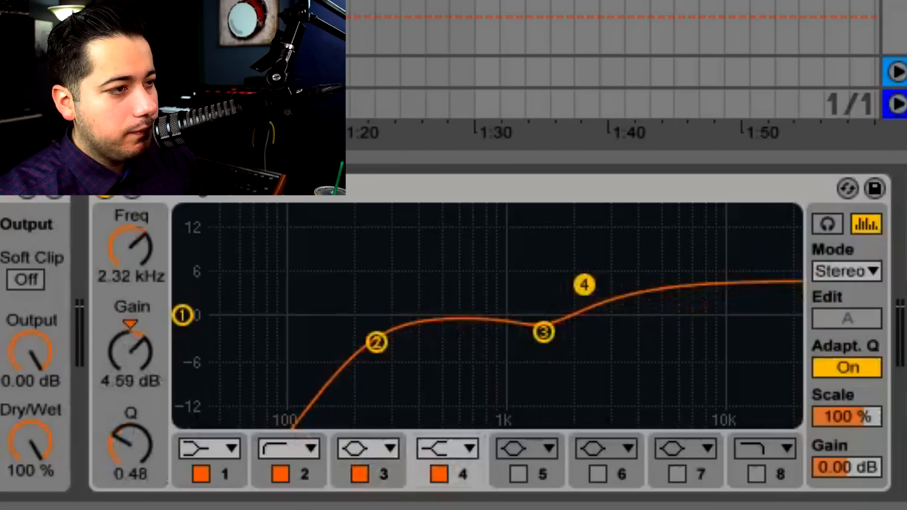
Step: Nudge EQ Eight's band 2 low cut slightly lower in frequency and dip band 3 to -5.33 dB at 1.70 kHz
drag(376, 342, 372, 337)
click(544, 332)
drag(544, 332, 555, 352)
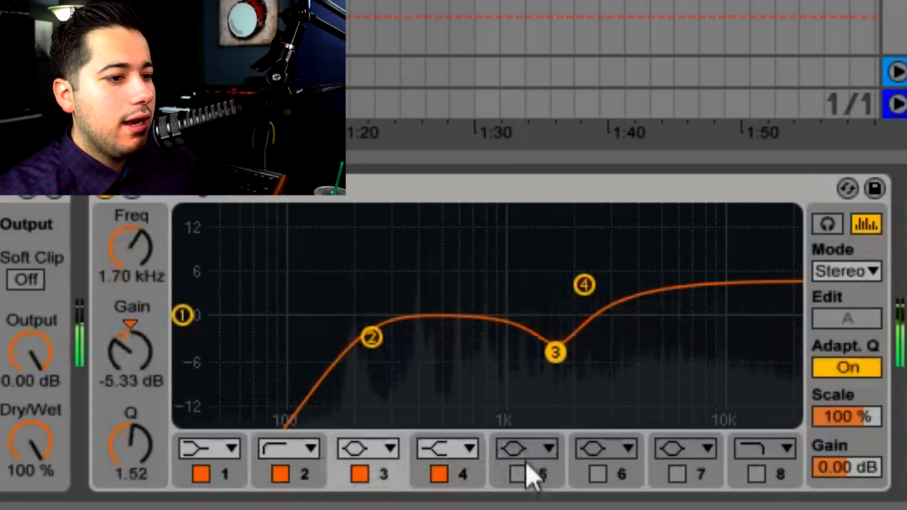
Step: Enable EQ Eight's band 5 as a slight boost just below 500 Hz and move the band 3 dip to -6.32 dB at 1.00 kHz
click(518, 474)
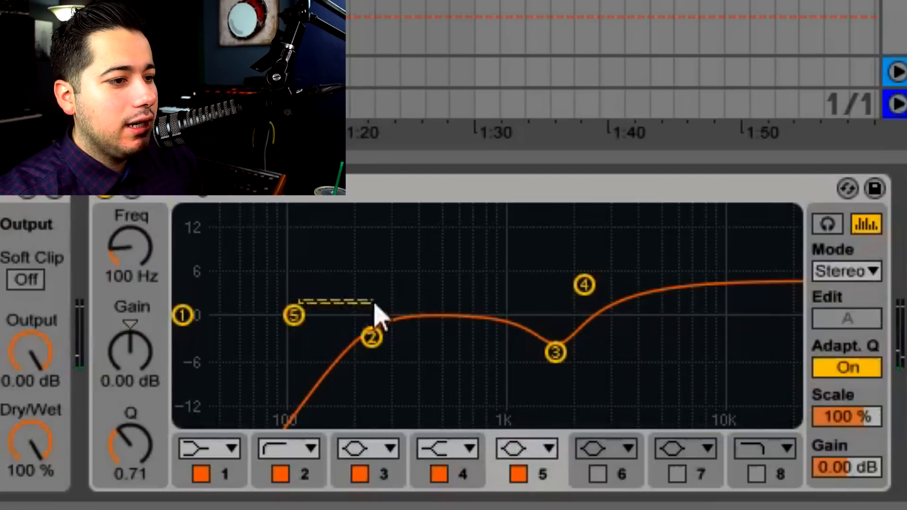
drag(294, 315, 433, 308)
drag(548, 352, 506, 359)
Step: Bypass and re-enable EQ Eight during playback to compare the lead with and without it
click(105, 194)
click(104, 195)
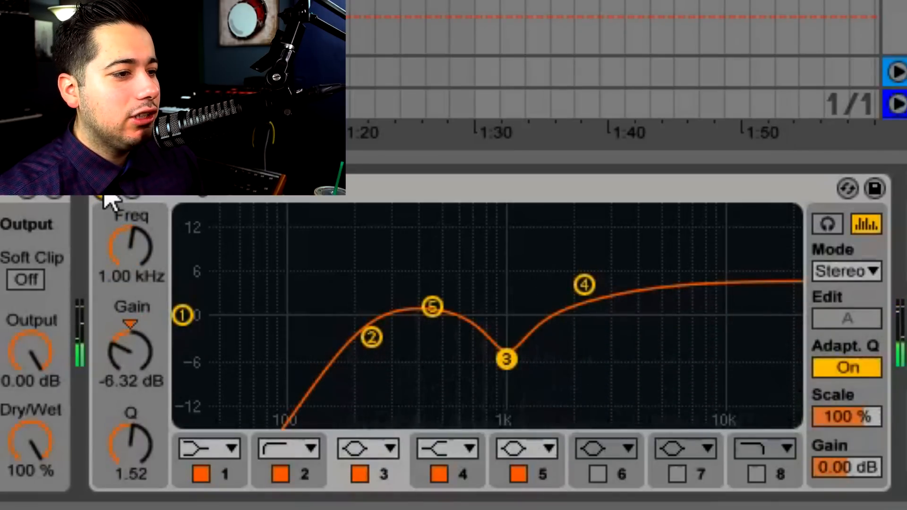
click(104, 194)
click(104, 195)
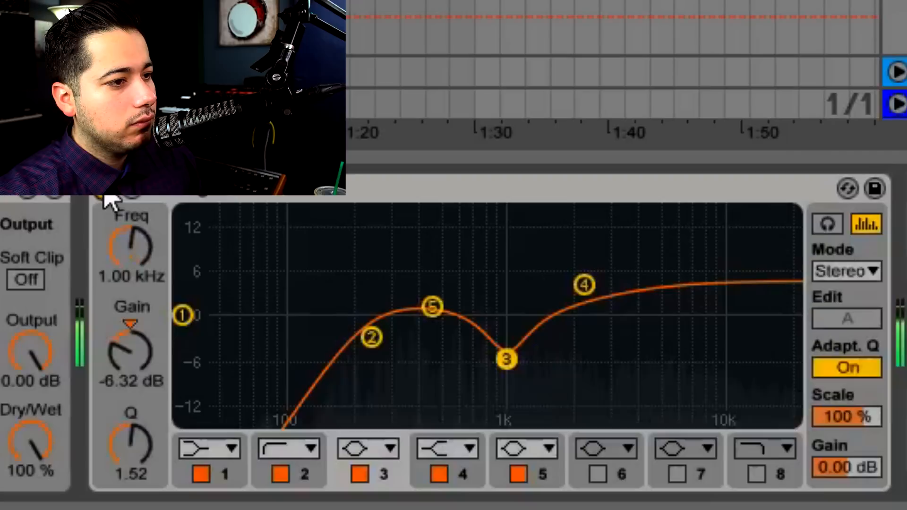
Step: Set EQ Eight's band 4 to 1.36 dB at 2.50 kHz and enable band 8 as a high cut at 20.1 kHz with a Q of 0.47
click(585, 285)
drag(584, 285, 591, 306)
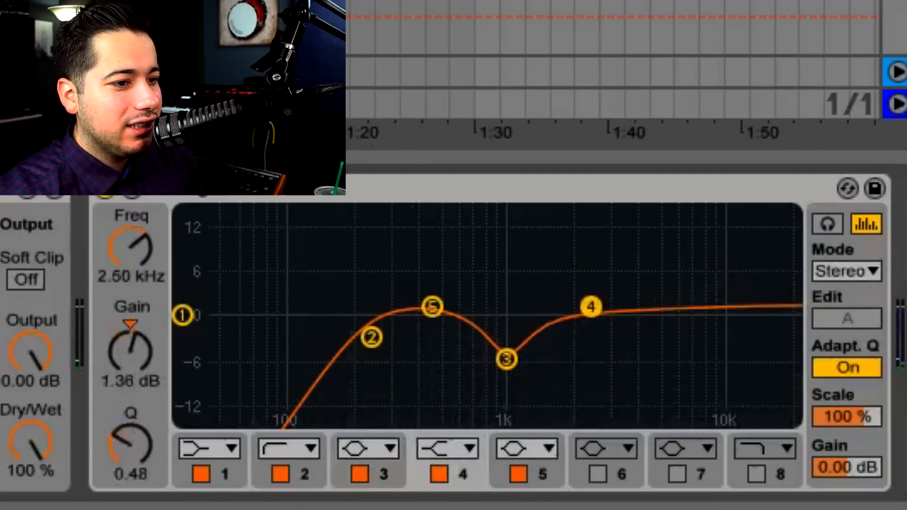
click(756, 474)
drag(779, 347, 783, 357)
key(space)
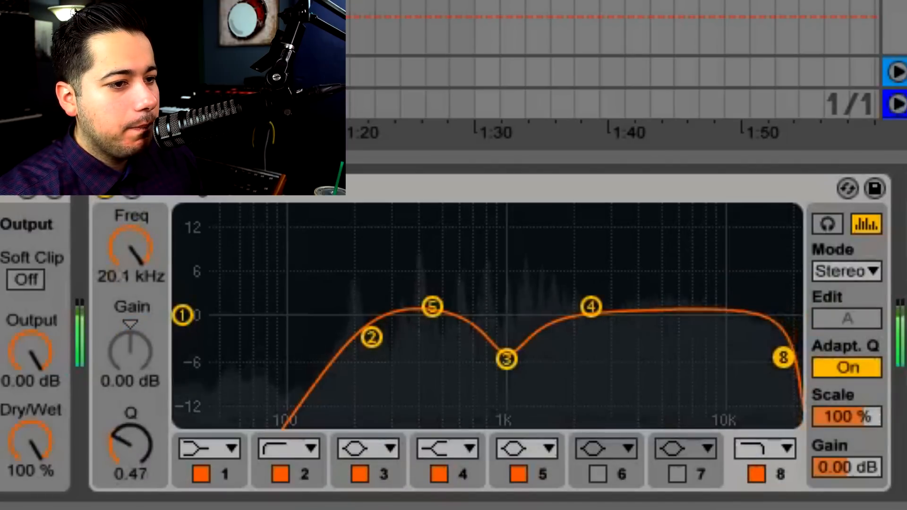
click(107, 195)
click(107, 195)
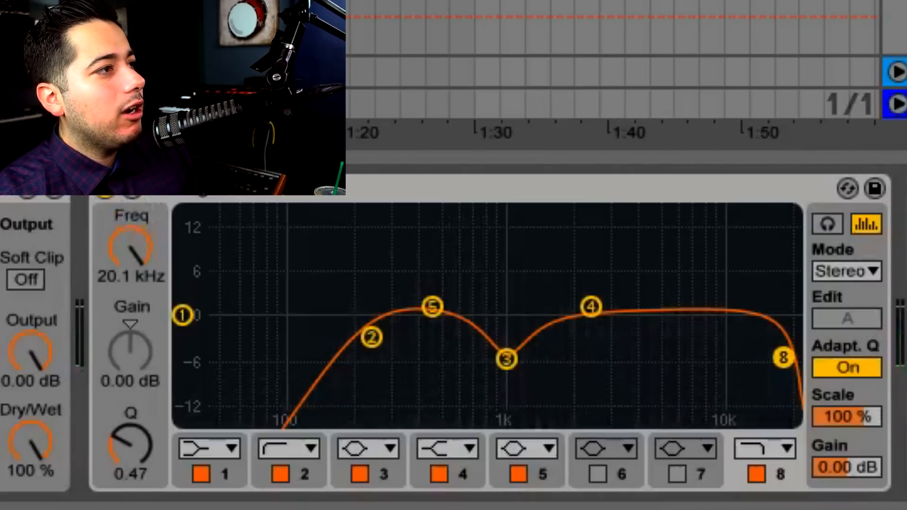
Step: Add a Reverb after EQ Eight on Drop Lead and place LFOTool at the end of the device chain
drag(628, 255, 902, 321)
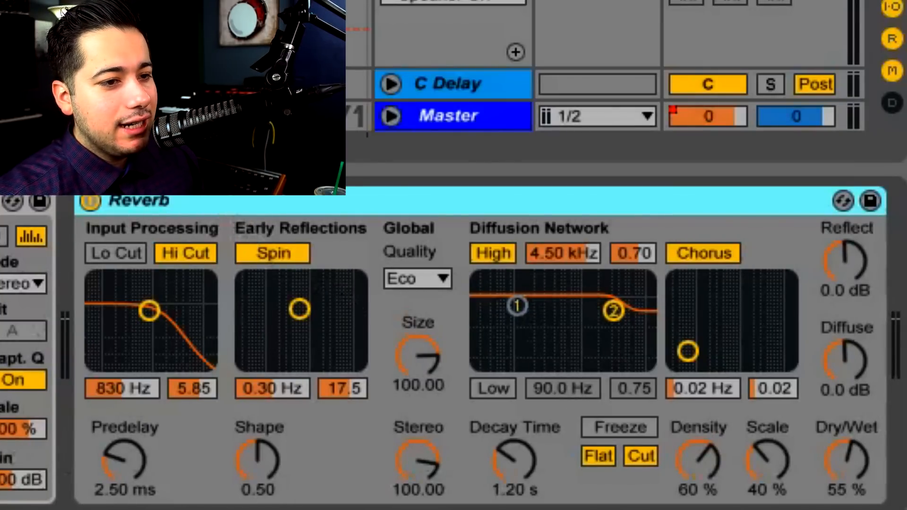
scroll(448, 347, right, 4)
scroll(449, 347, left, 10)
scroll(385, 304, right, 6)
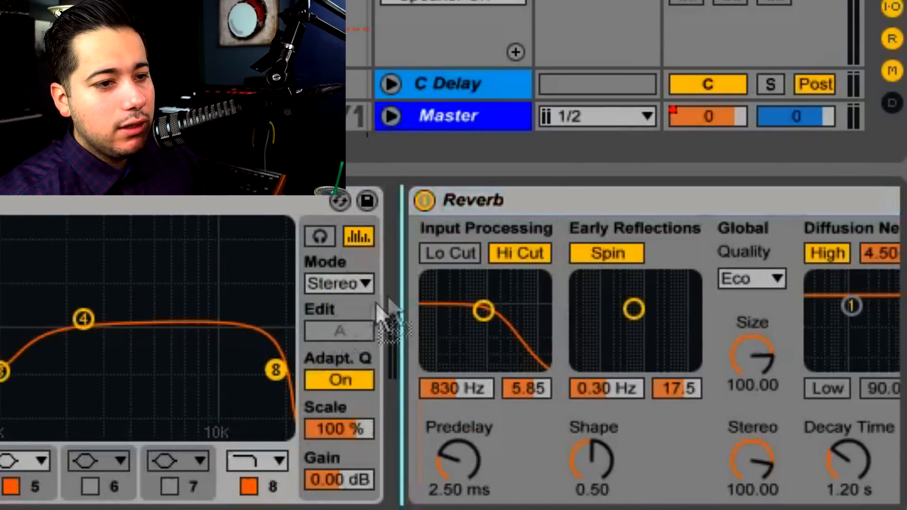
key(Left)
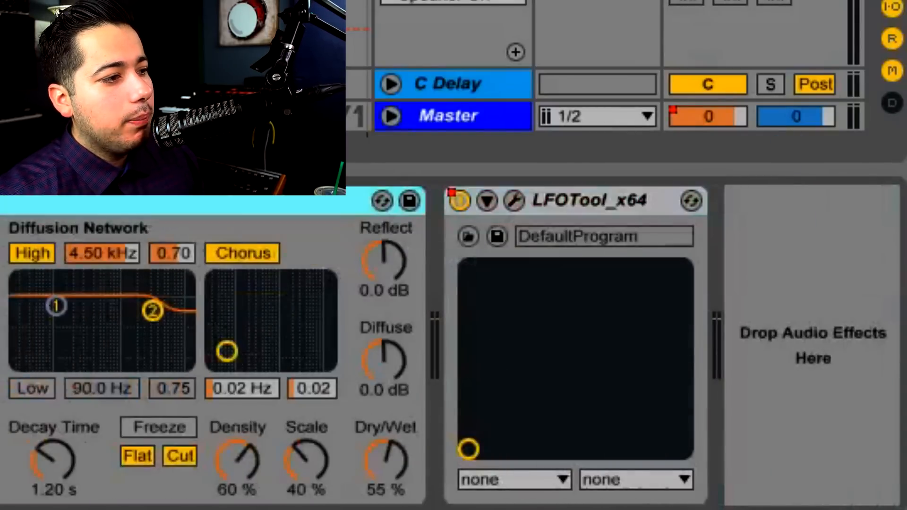
scroll(449, 348, left, 2)
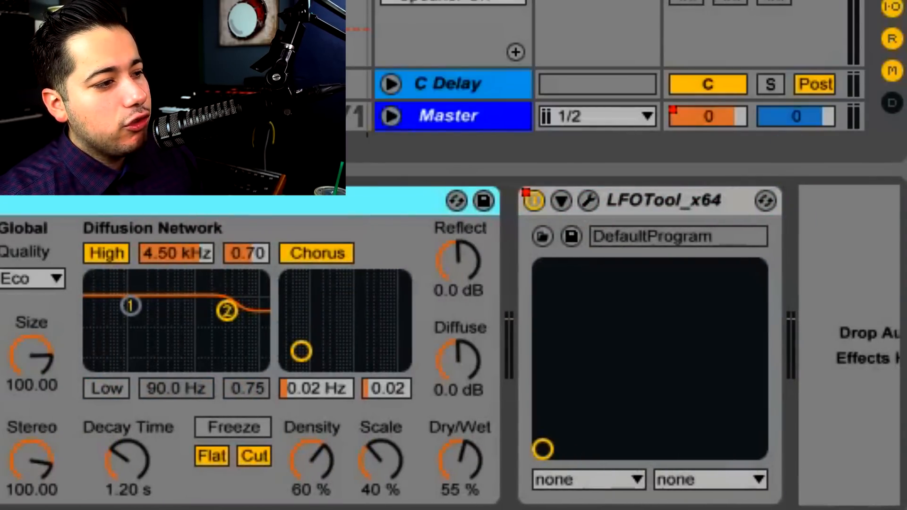
Step: Move Reverb forward through the device chain to sit before OTT and play the lead
drag(684, 348, 330, 380)
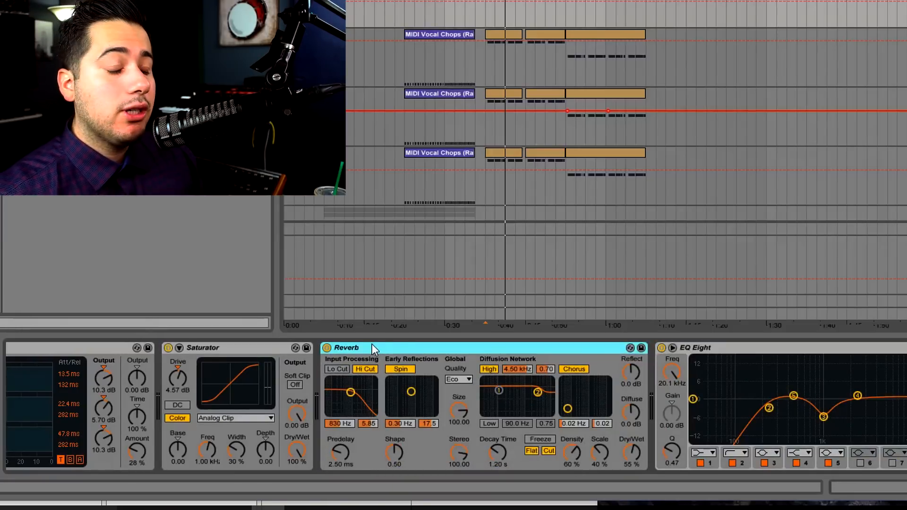
click(756, 352)
scroll(638, 377, left, 3)
drag(549, 348, 369, 352)
click(745, 350)
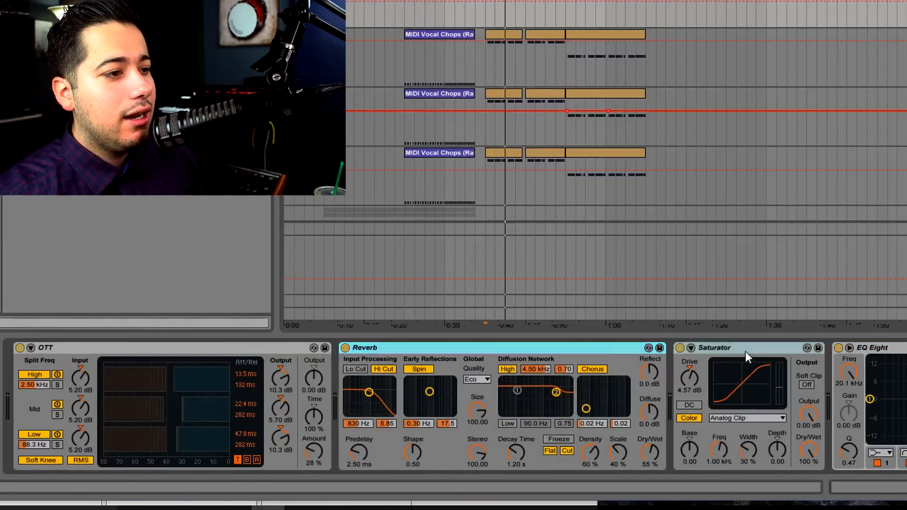
drag(434, 348, 94, 387)
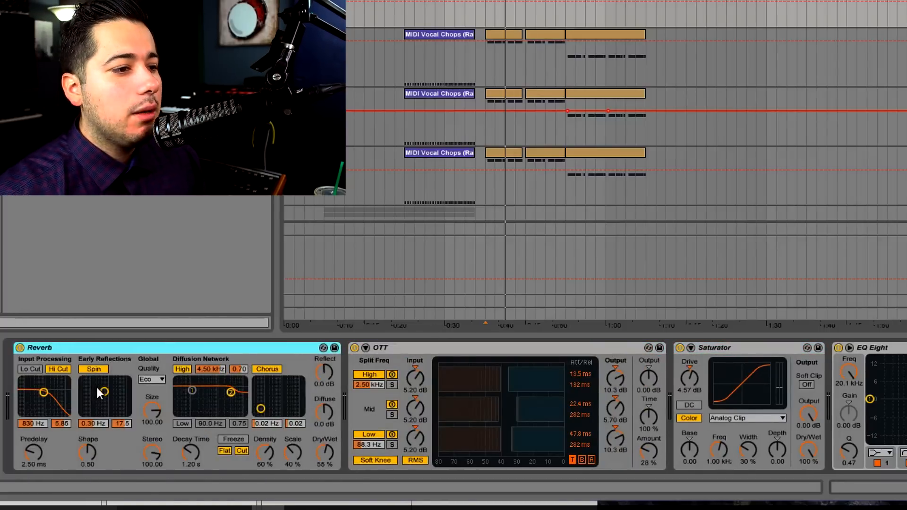
key(space)
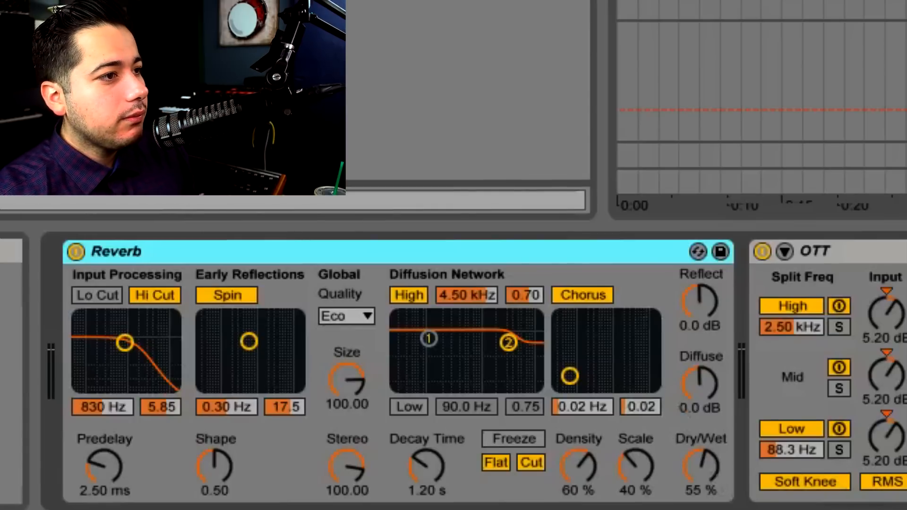
Step: Set Reverb's Dry/Wet to 30 % and its Quality to High
drag(702, 466, 702, 484)
click(347, 316)
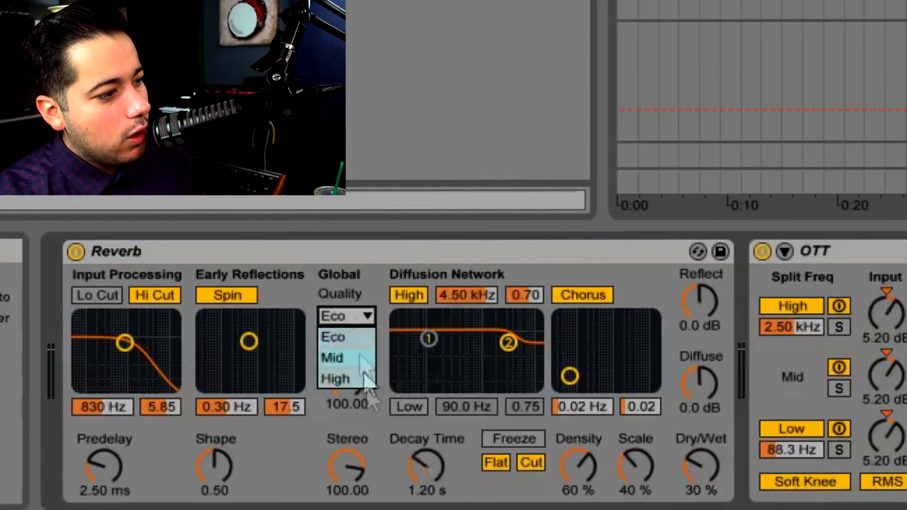
click(354, 385)
Step: Enable both Lo Cut and Hi Cut in Reverb's input processing and set the filter to 3.31 kHz with a bandwidth of 6.70
click(152, 296)
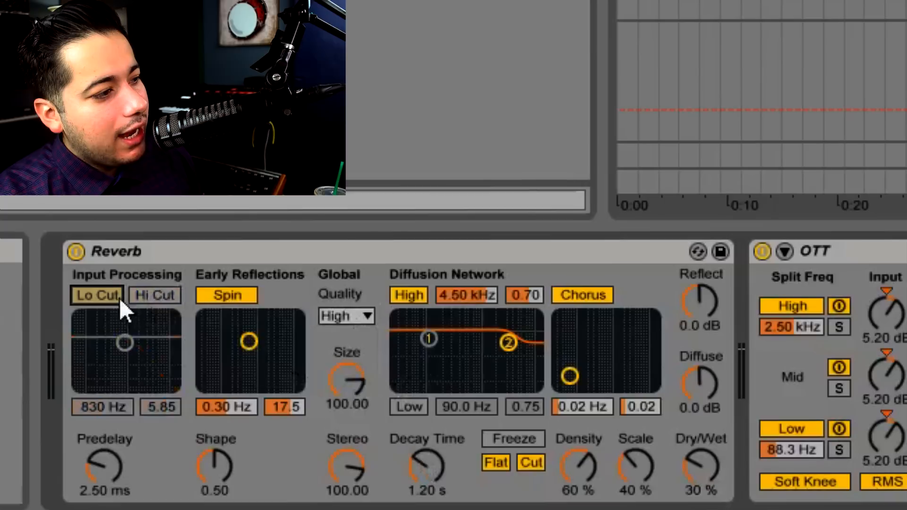
click(117, 297)
drag(128, 347, 146, 336)
click(163, 296)
Step: Set Reverb's diffusion high shelf to 7.06 kHz at 1.00, enable its low shelf at 152 Hz and 0.20, and audition the lead
drag(508, 342, 519, 283)
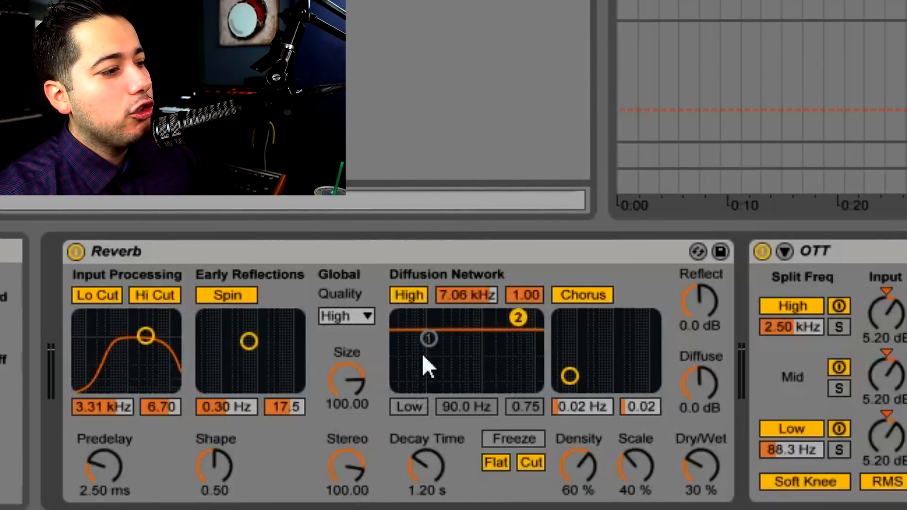
click(425, 338)
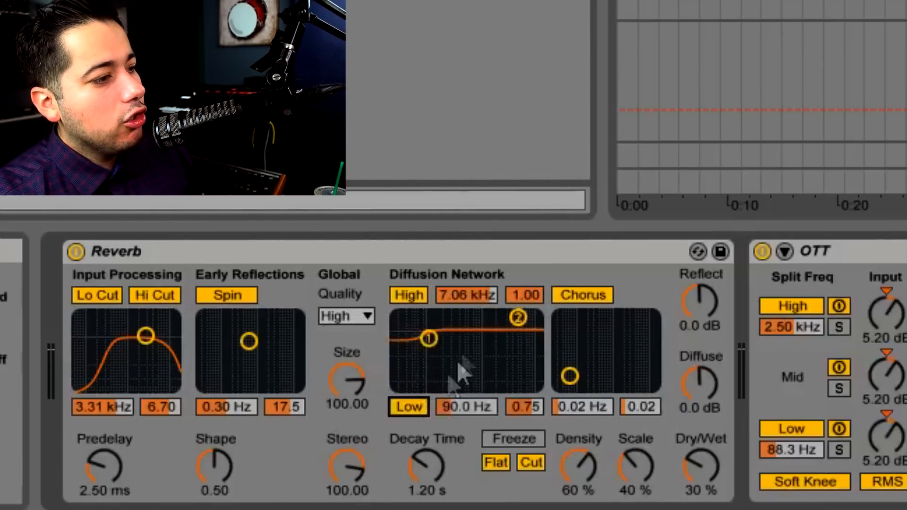
drag(430, 339, 398, 366)
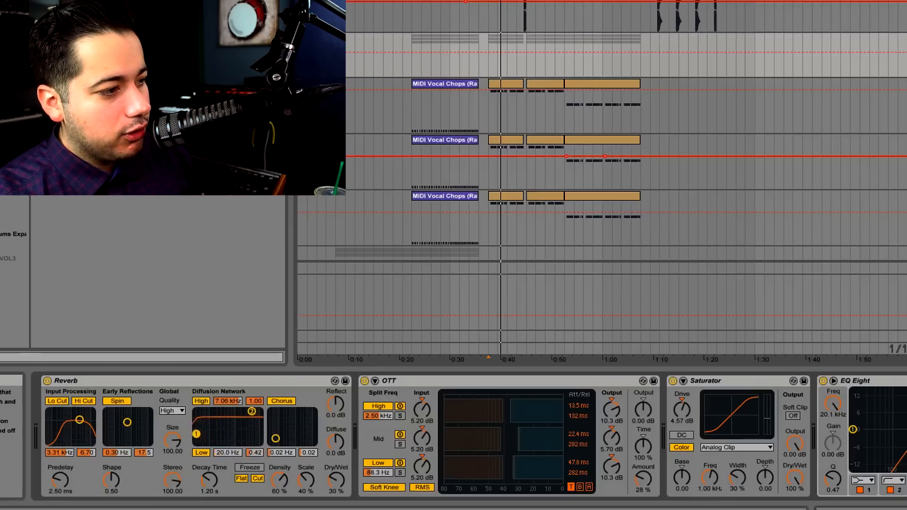
drag(196, 434, 216, 437)
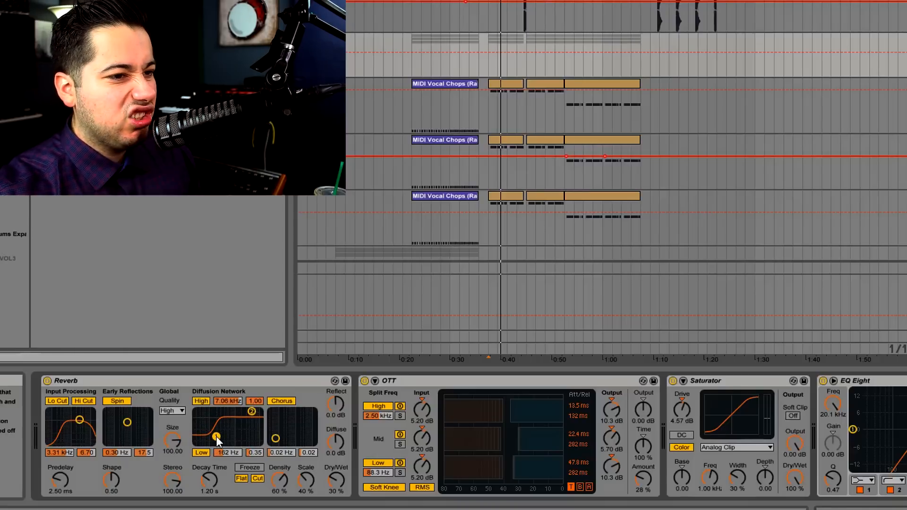
drag(217, 435, 217, 441)
key(space)
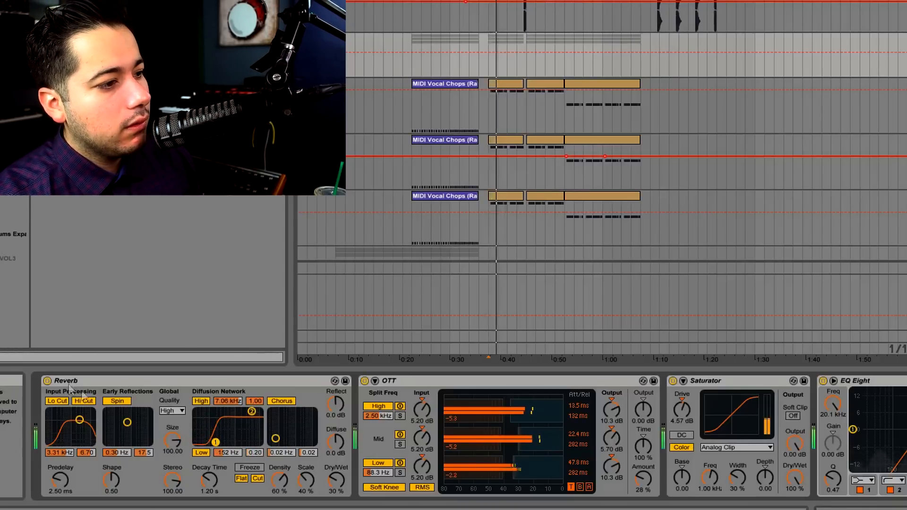
key(space)
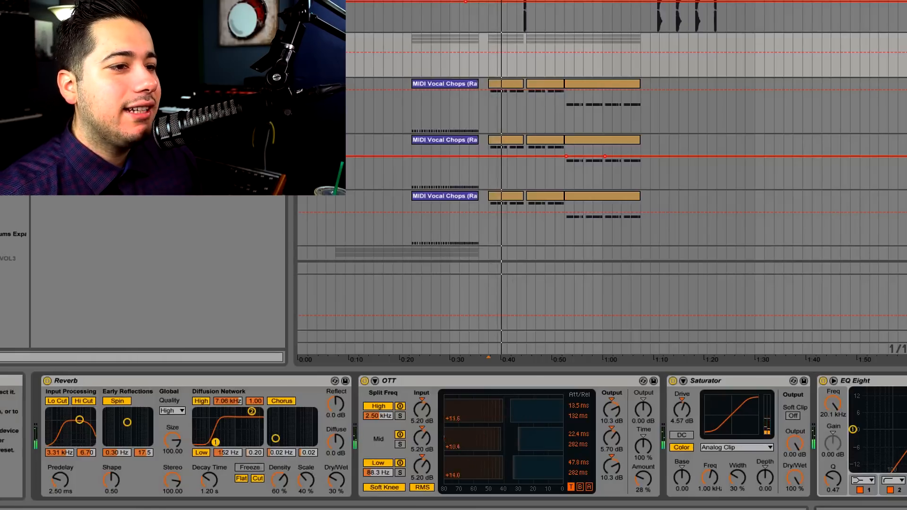
Step: Review the OTT and EQ Eight devices and show the audio effects list in the browser
click(864, 509)
click(840, 509)
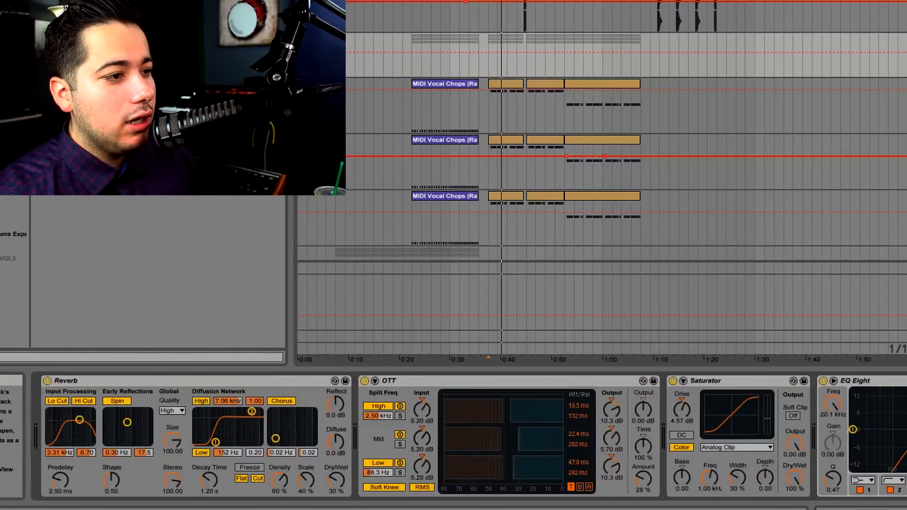
click(518, 380)
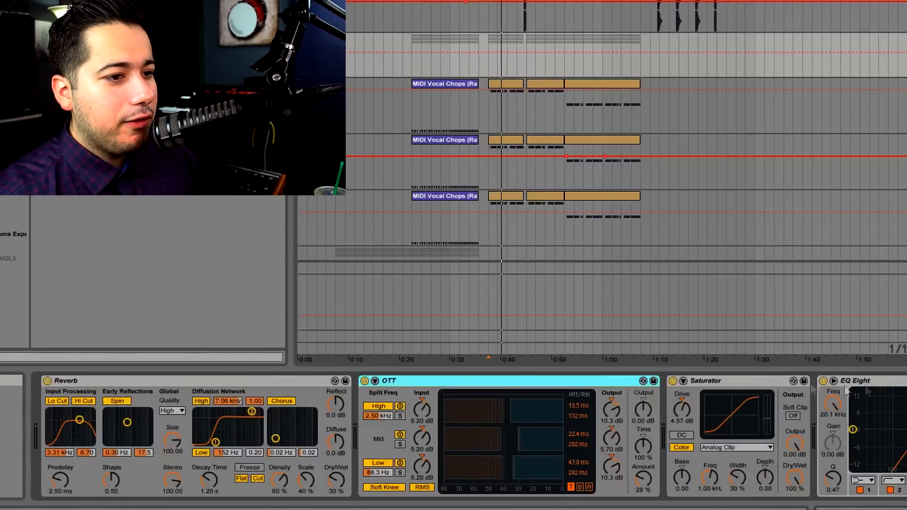
click(879, 381)
key(ctrl+f)
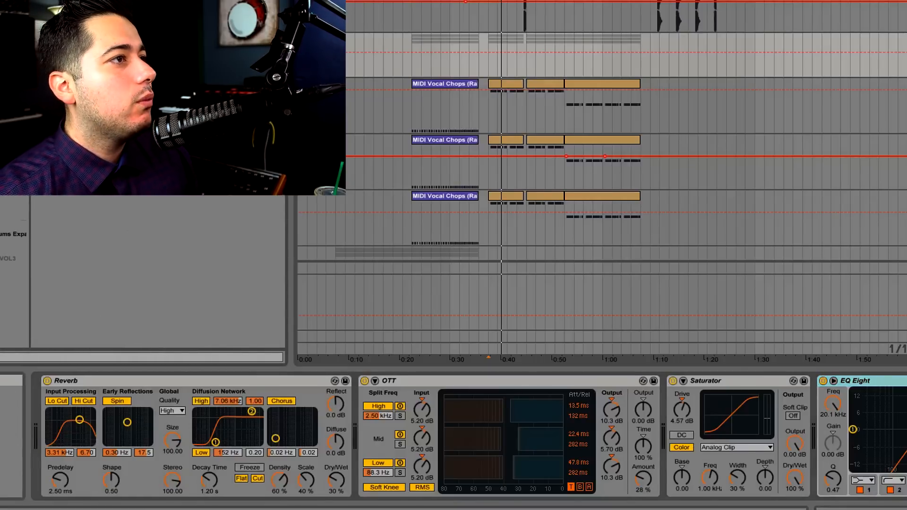
click(14, 71)
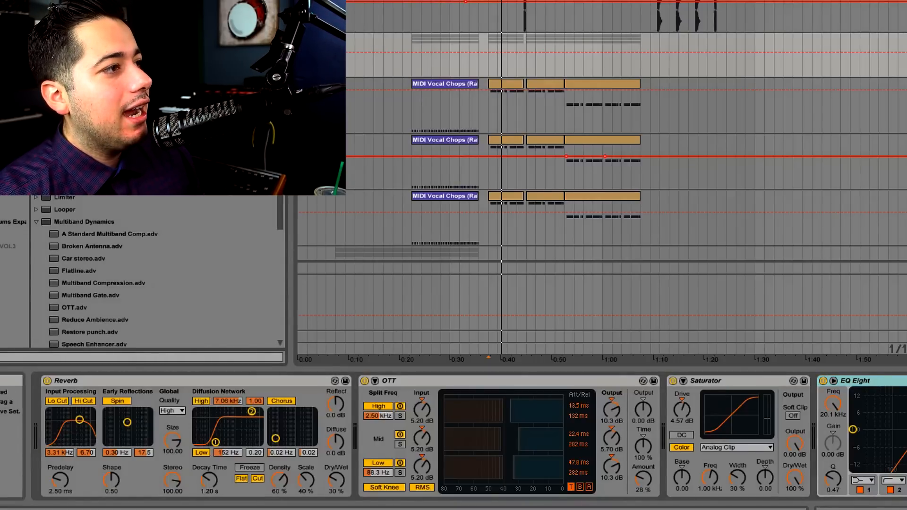
Step: Play the third Serum layer's track while switching its Overdrive off and back on to compare the sound
click(904, 140)
click(905, 196)
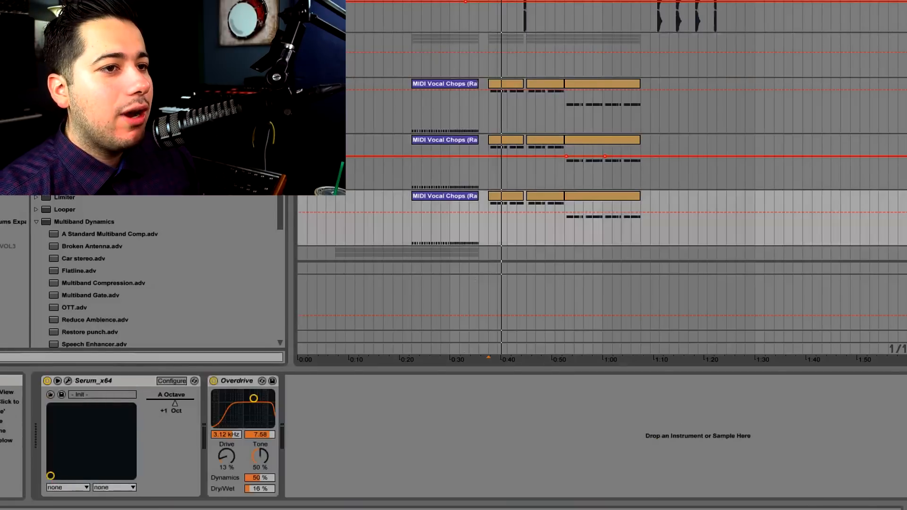
key(space)
click(217, 381)
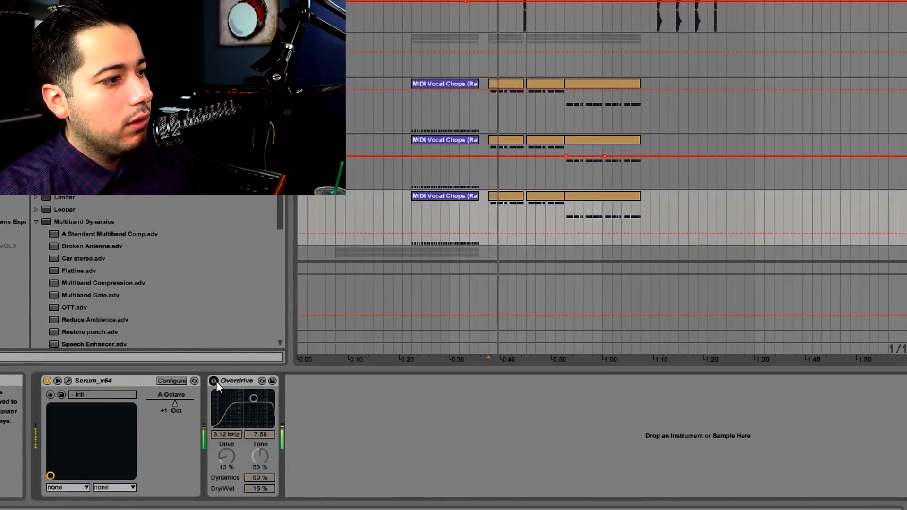
click(215, 381)
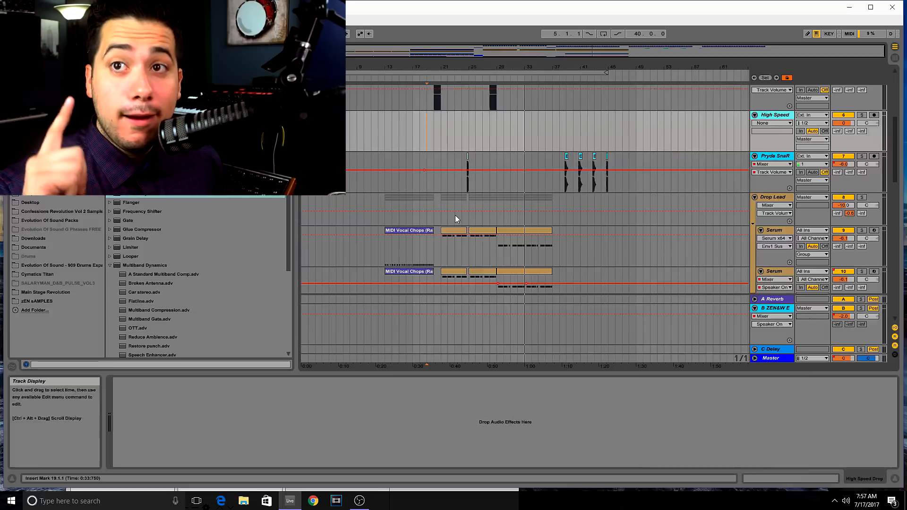
Step: Select the Drop Lead group and raise EQ Eight's band 4 to 3.10 dB at 2.74 kHz
click(455, 214)
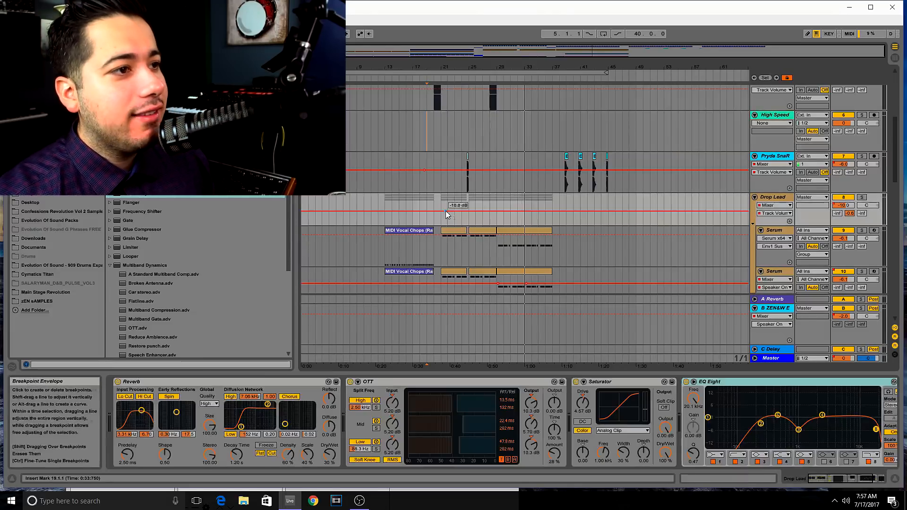
click(779, 202)
drag(778, 415, 799, 428)
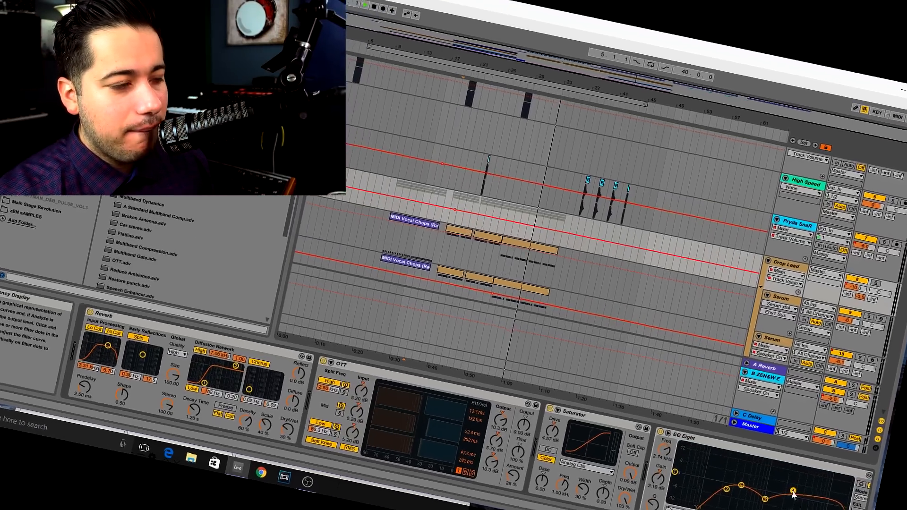